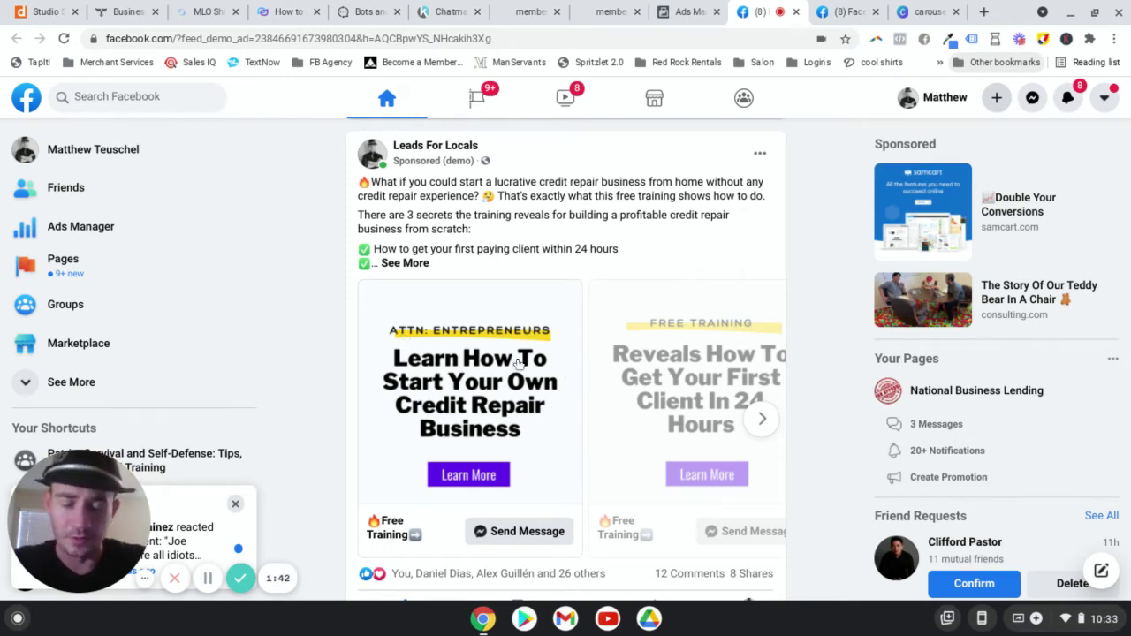
# Step through the Leads For Locals ad cards to the final 'Click The Send Message Button' card
pyautogui.click(764, 421)
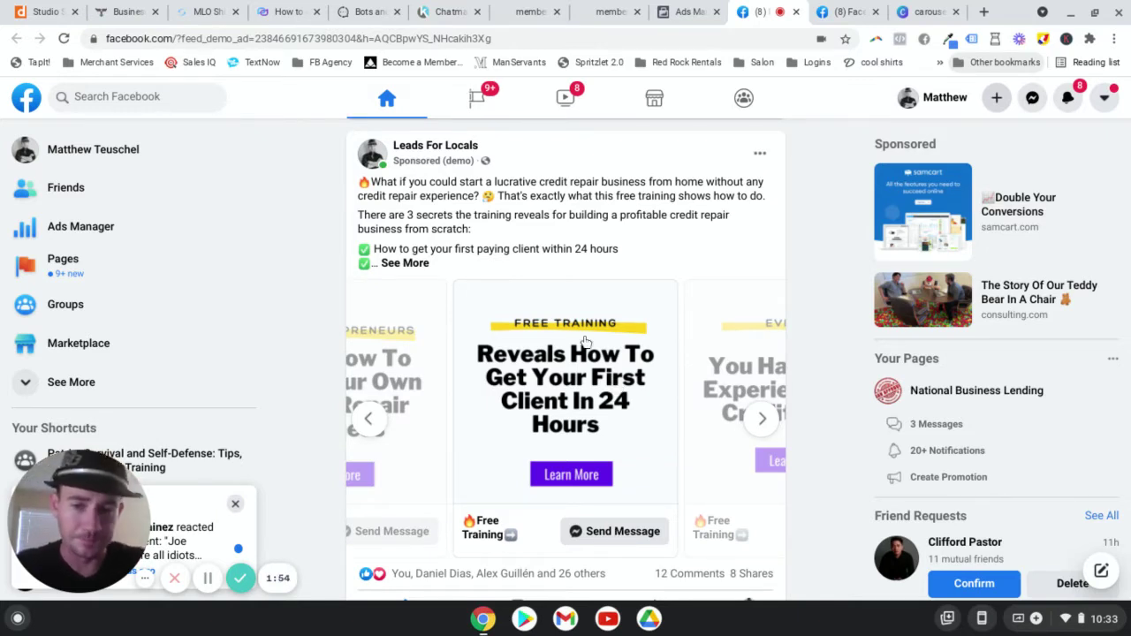
pyautogui.click(765, 419)
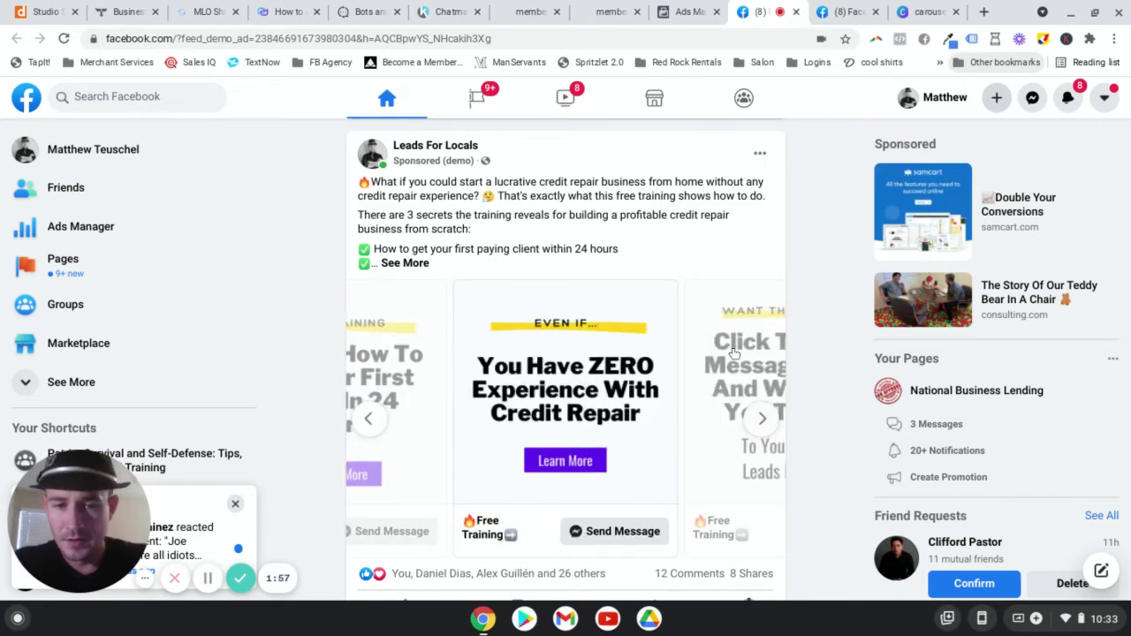
pyautogui.click(761, 419)
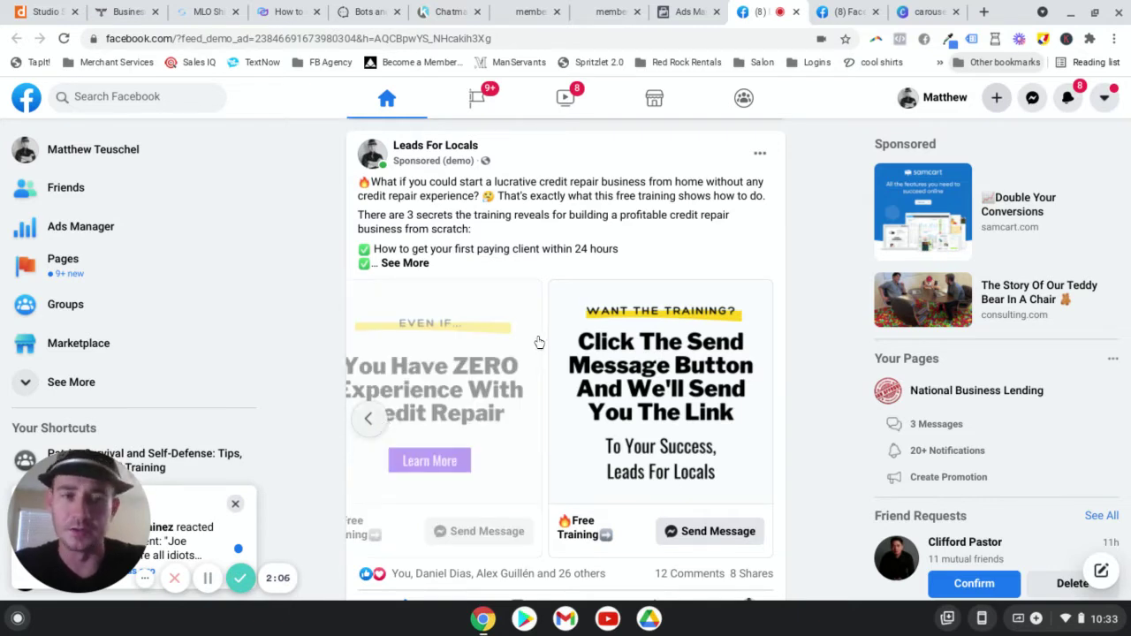
pyautogui.scroll(1, 530, 349)
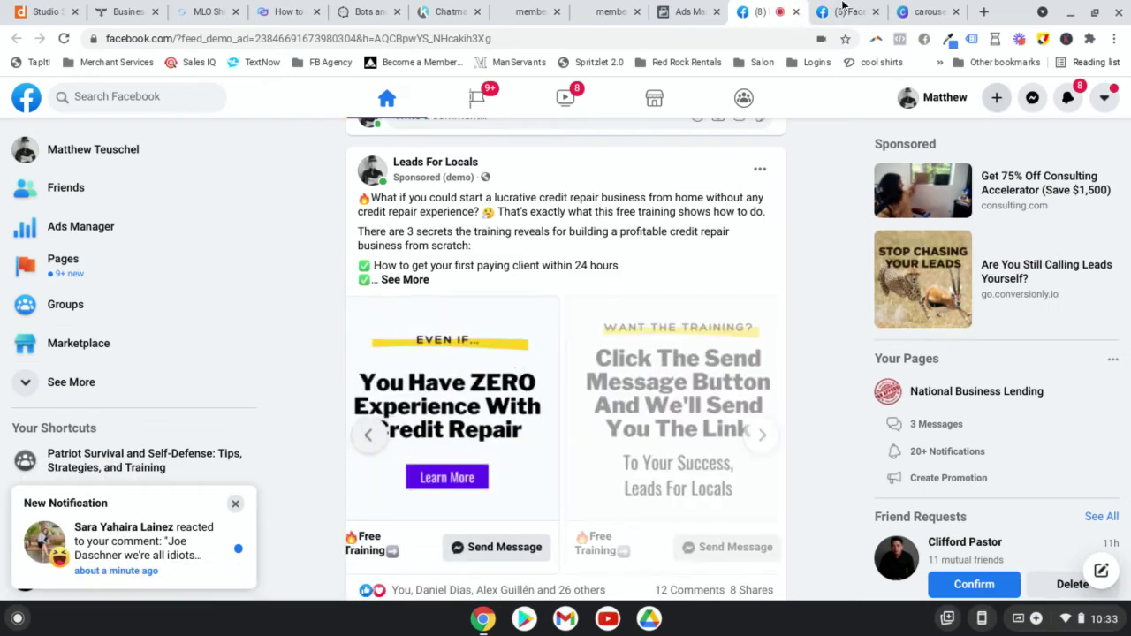
# Page through the Patriot Survival ad cards to the checklist offer, then return to Canva's carousel results
pyautogui.hotkey('ctrl', 'Tab')
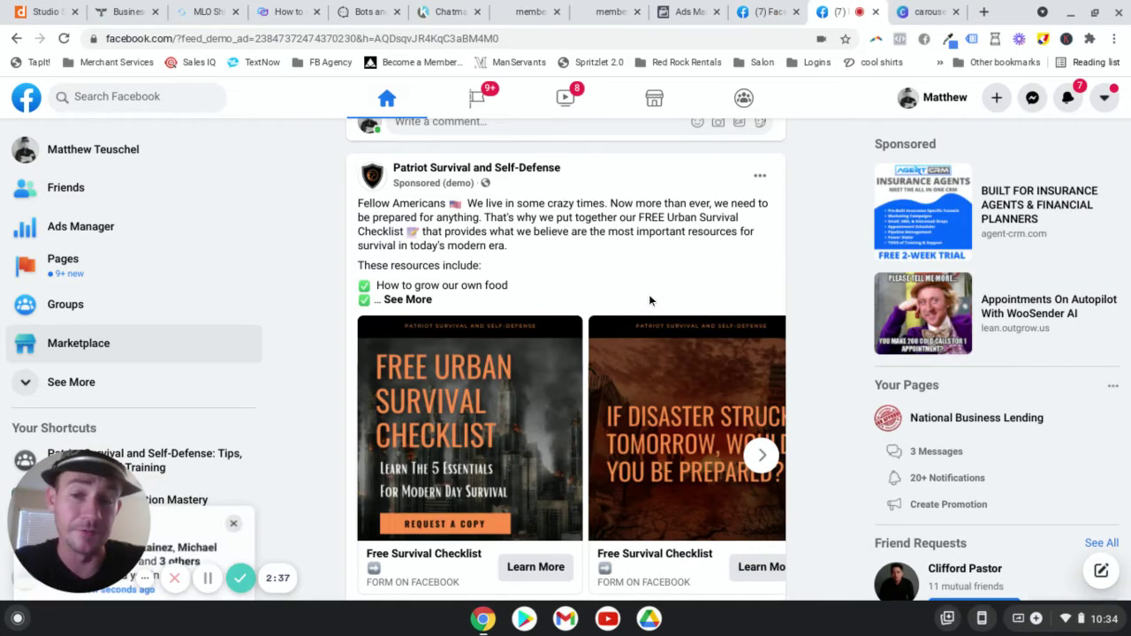
pyautogui.scroll(-1, 648, 295)
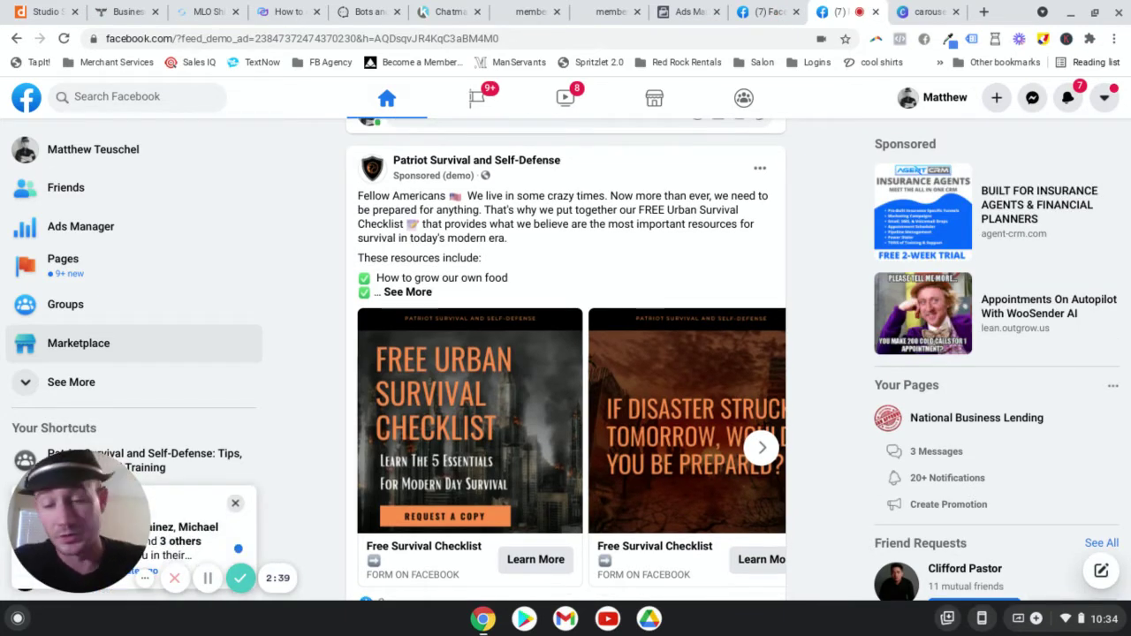
pyautogui.scroll(-1, 702, 371)
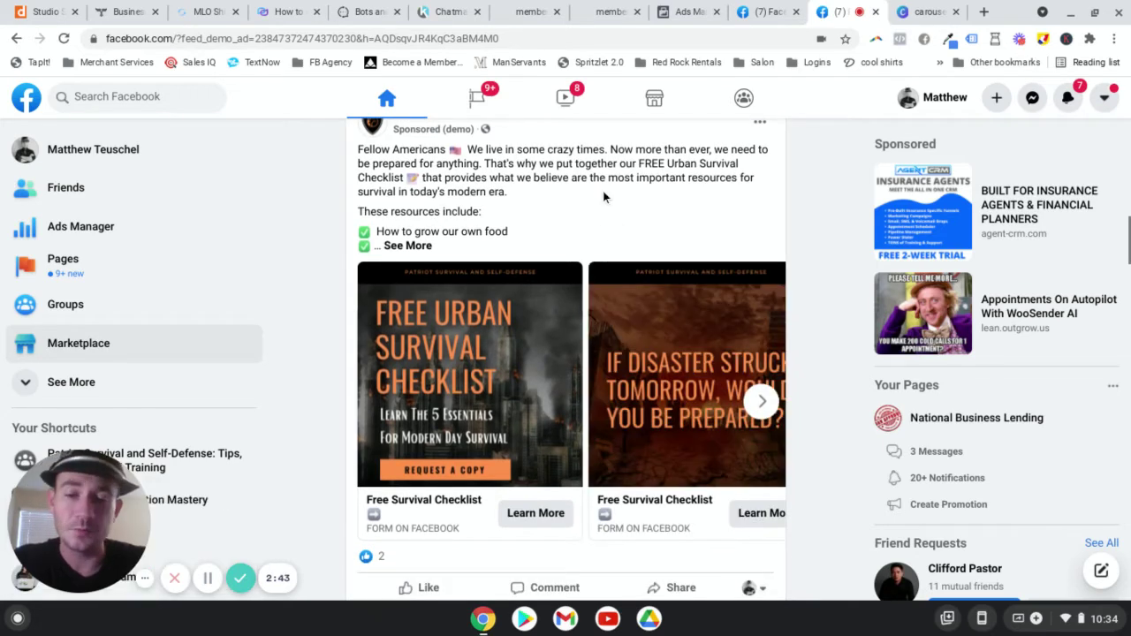
pyautogui.click(759, 405)
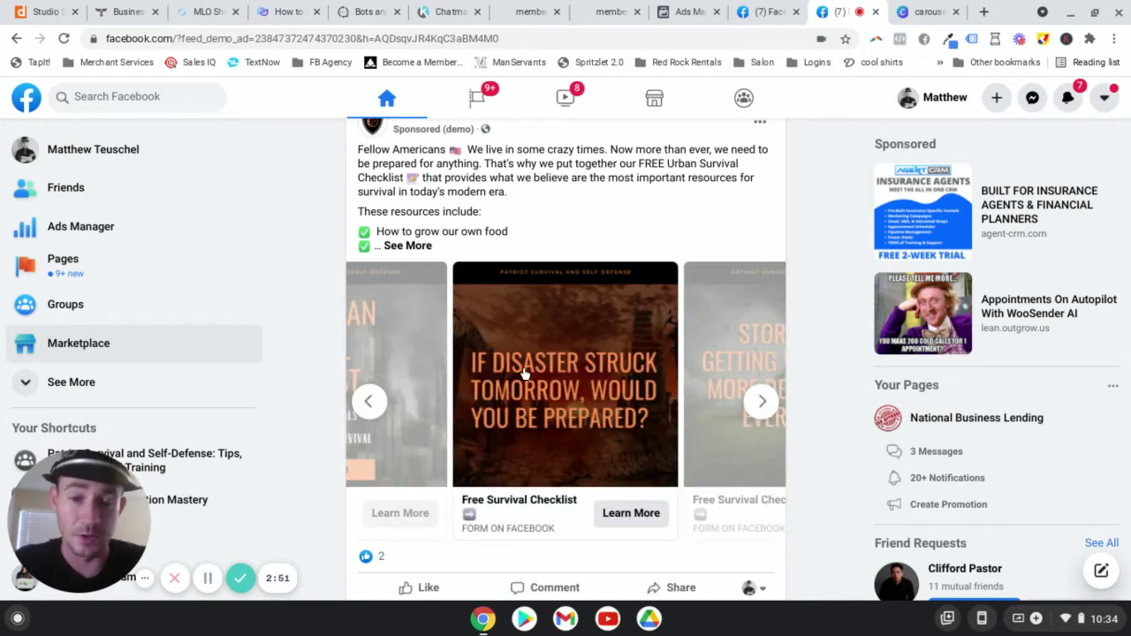
pyautogui.click(762, 403)
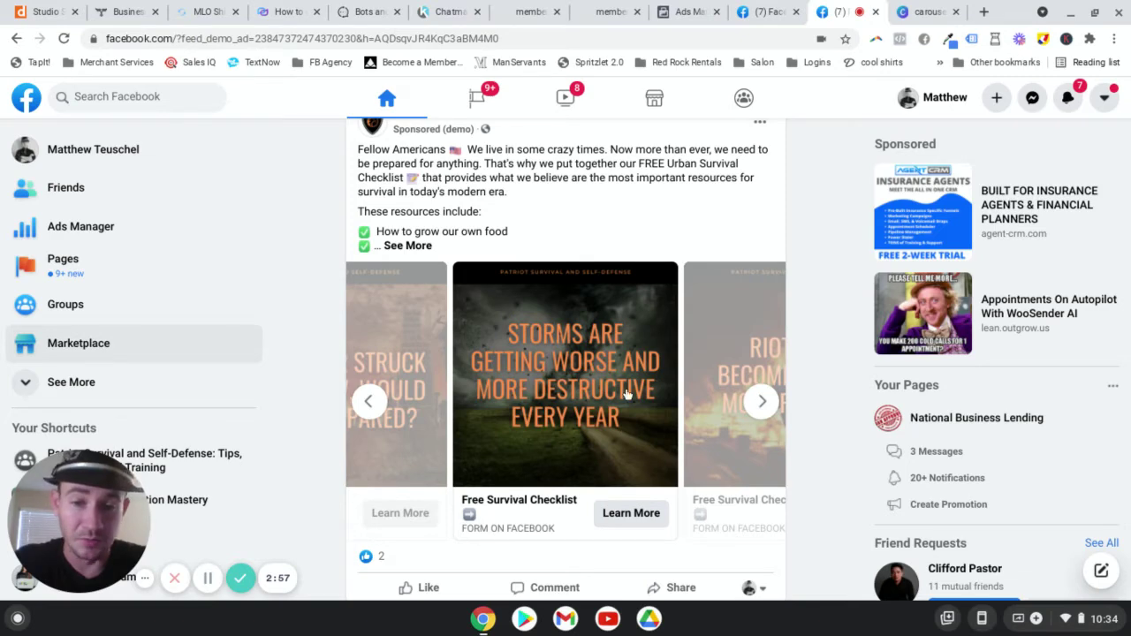
pyautogui.click(762, 402)
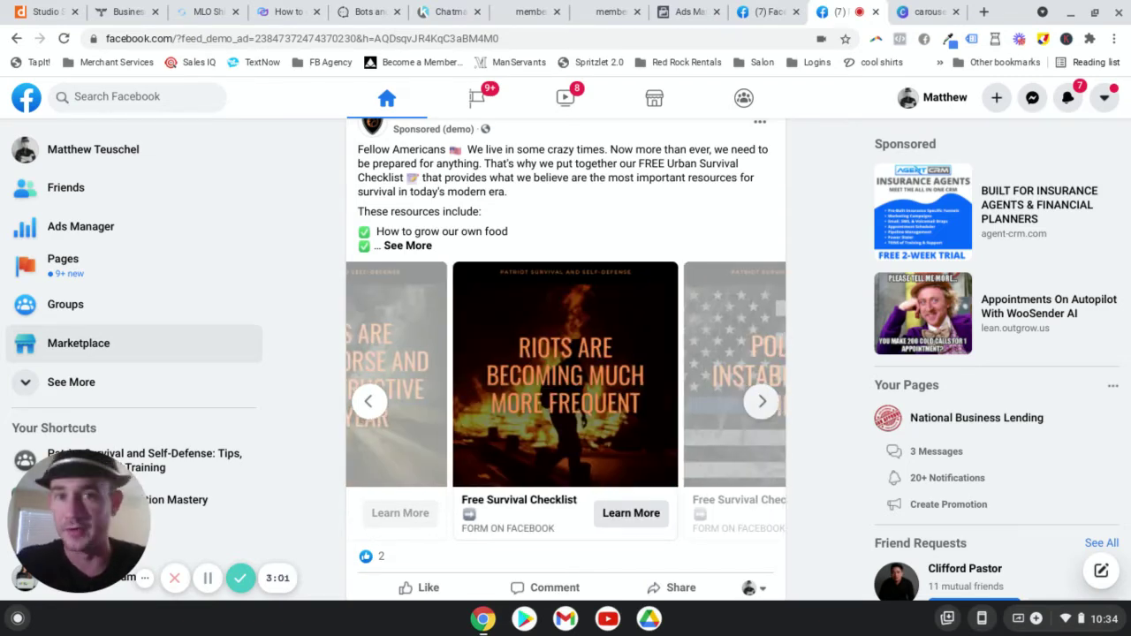
pyautogui.click(765, 401)
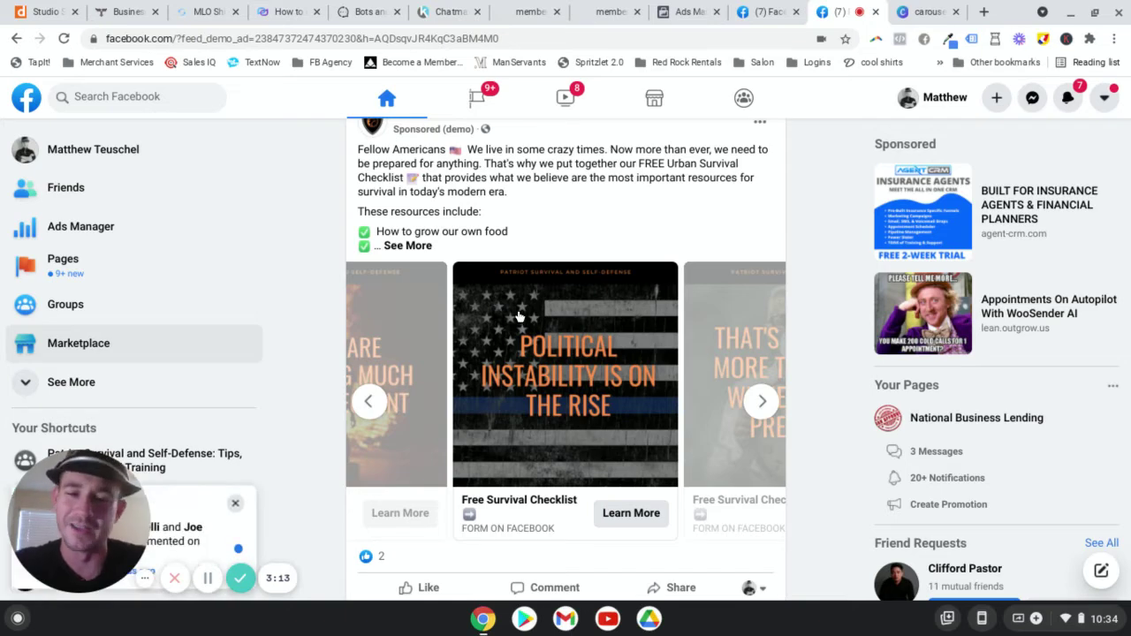
pyautogui.click(764, 403)
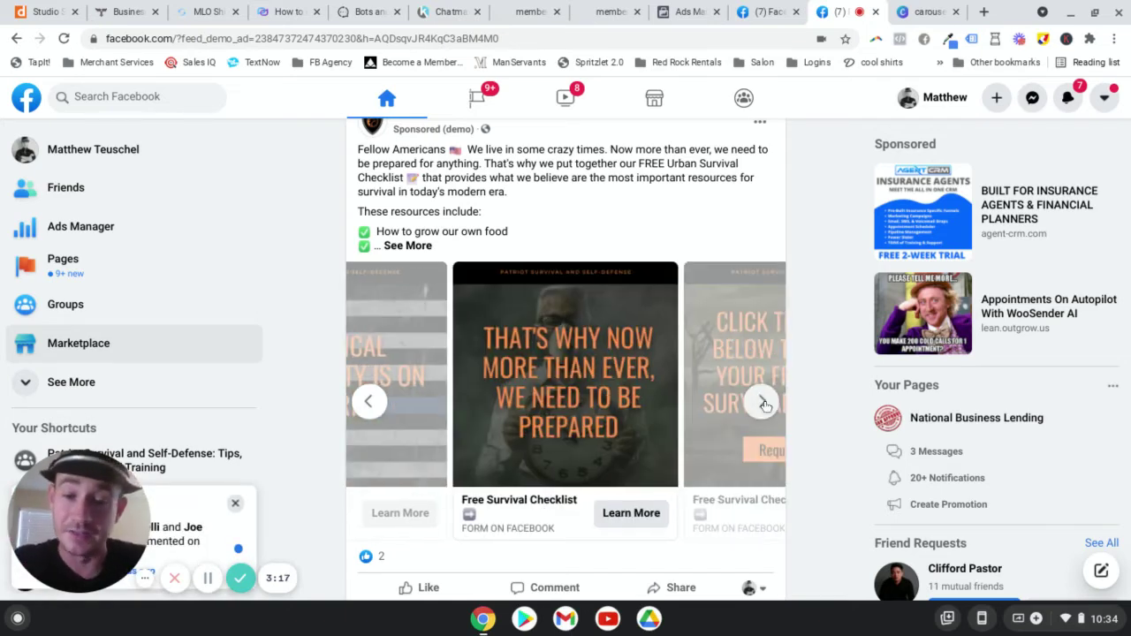
pyautogui.click(764, 404)
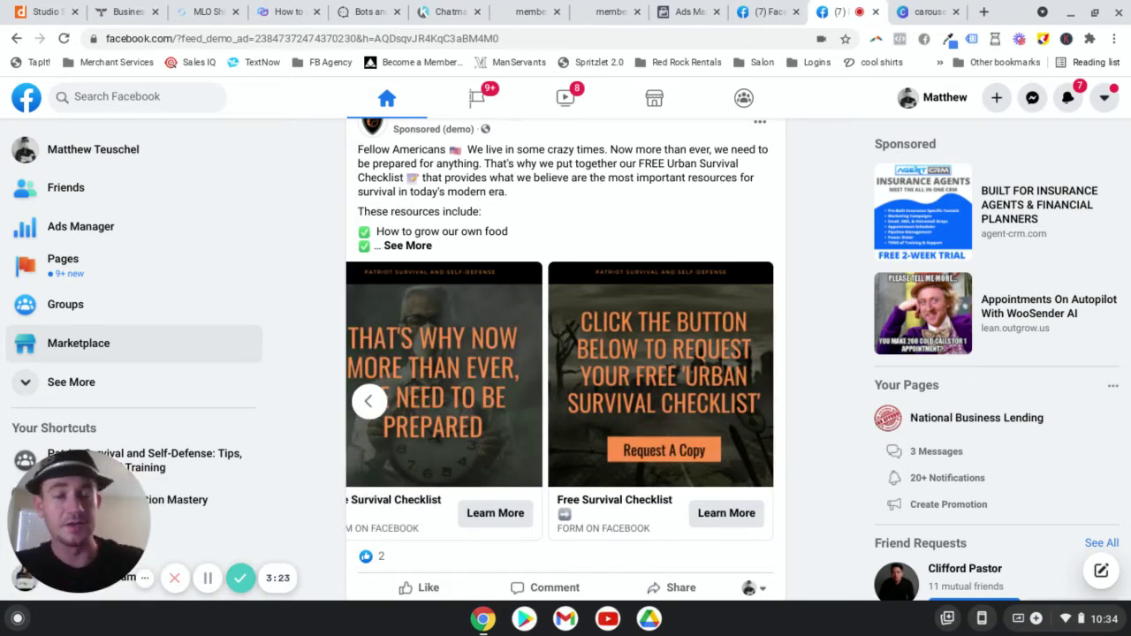
pyautogui.click(895, 12)
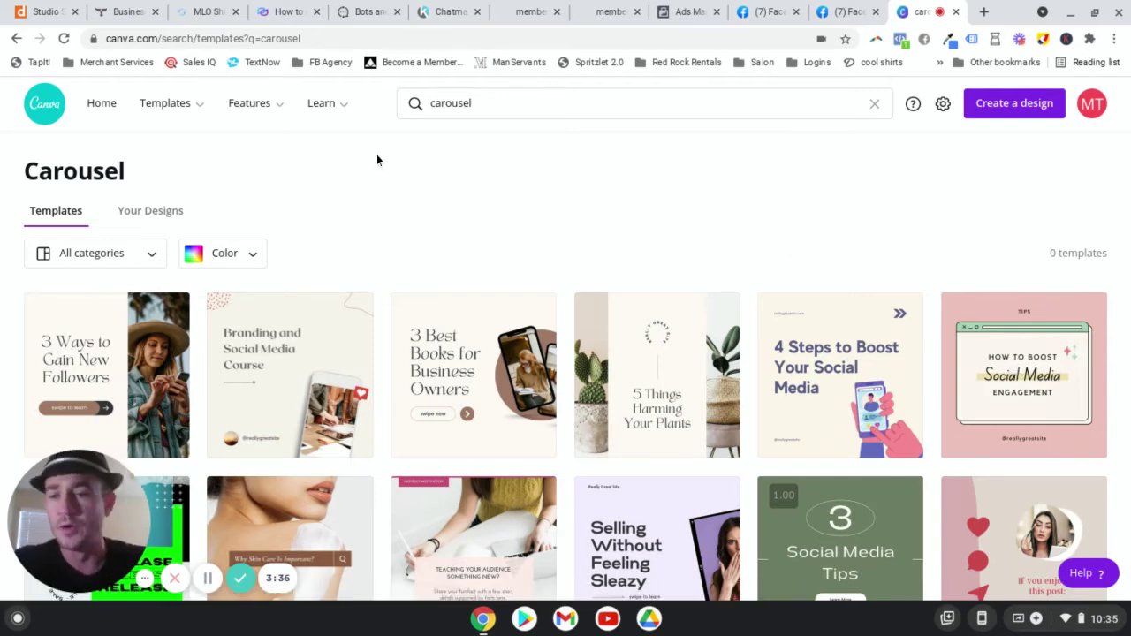
# Open and close the All categories list on the carousel template results
pyautogui.moveTo(159, 99)
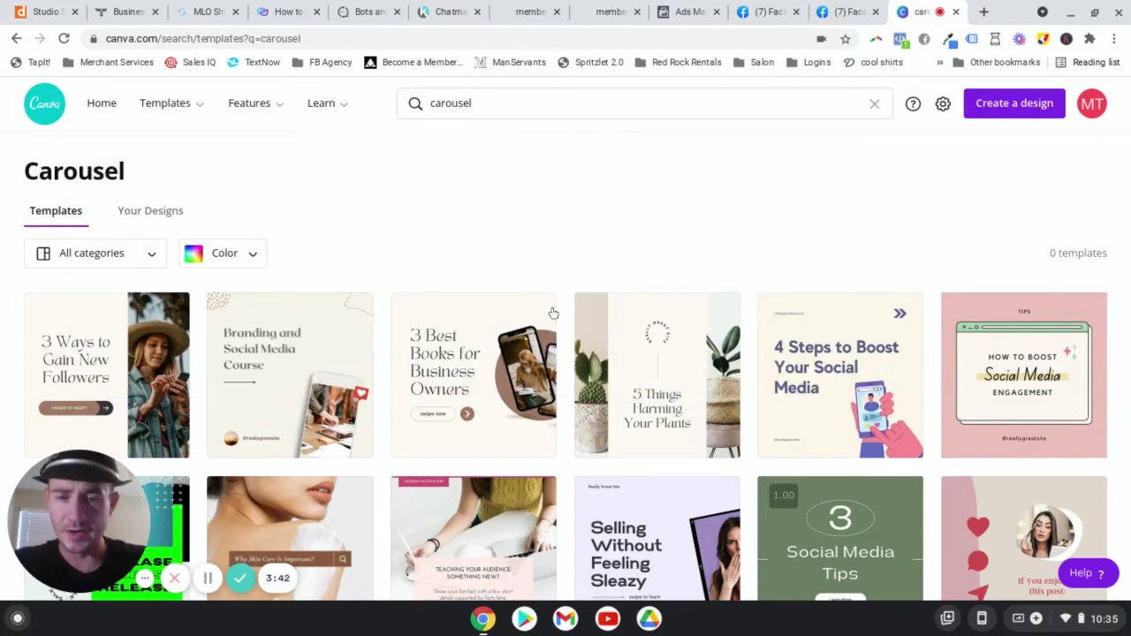
pyautogui.scroll(-1, 1001, 231)
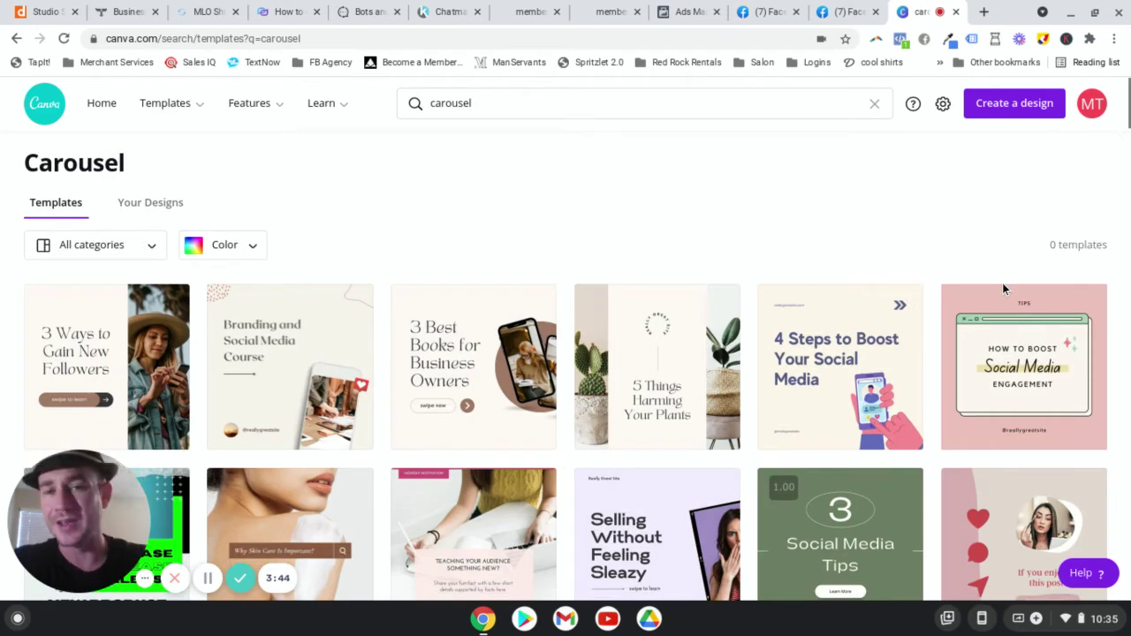
pyautogui.moveTo(1007, 297)
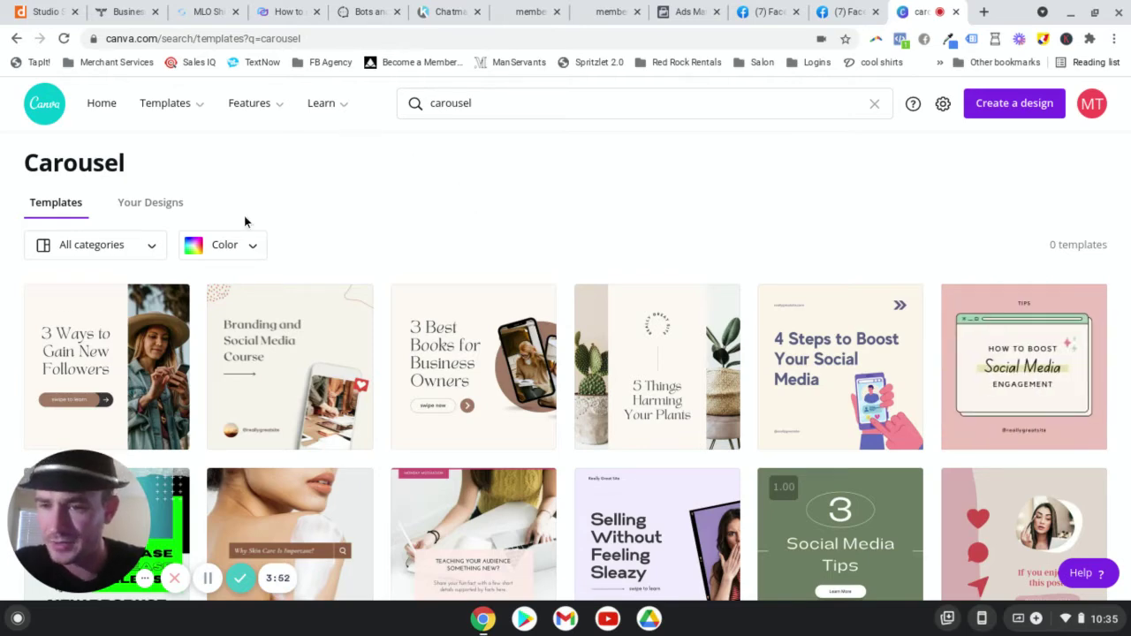
pyautogui.click(155, 244)
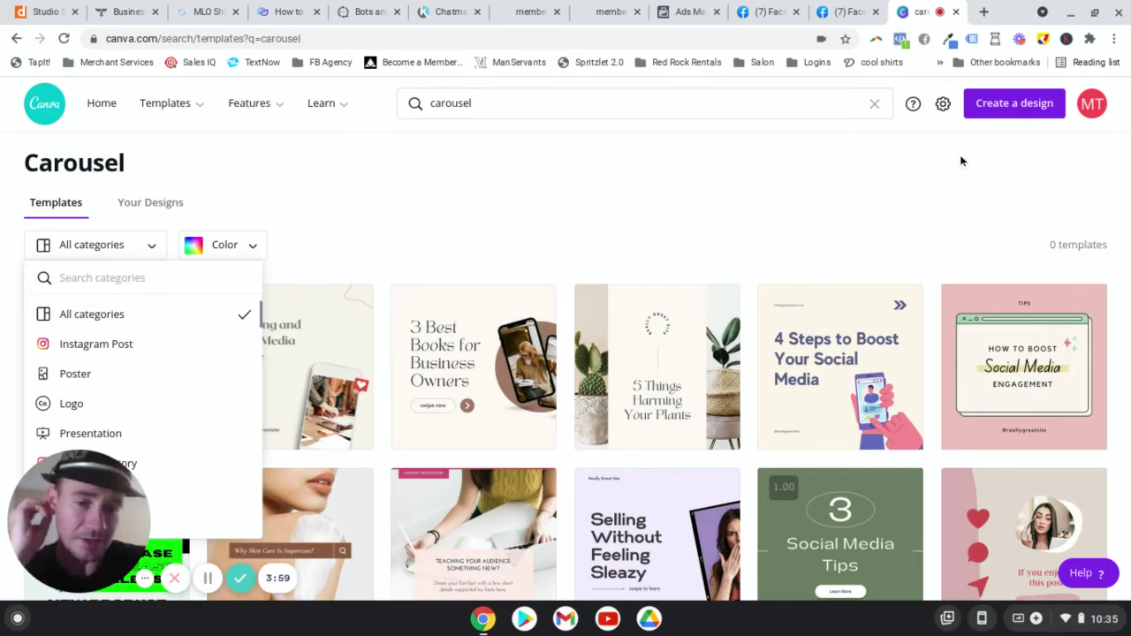
pyautogui.scroll(-4, 962, 181)
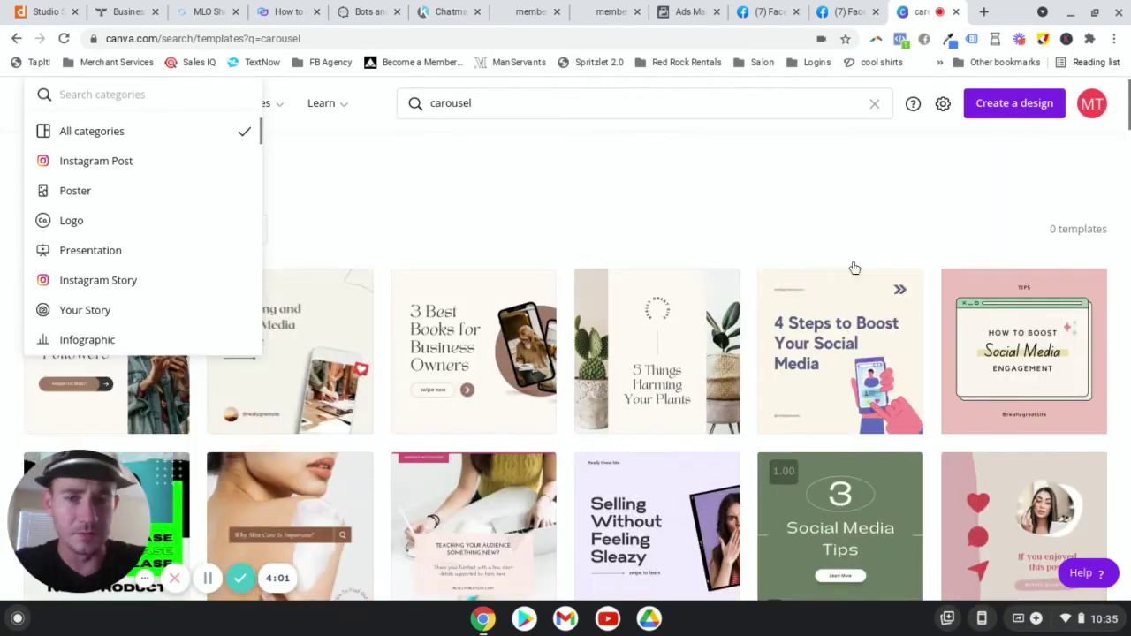
pyautogui.click(655, 213)
# Scroll the carousel templates and open Online Teaching Tips for Teachers Instagram Carousel
pyautogui.scroll(-3, 1014, 312)
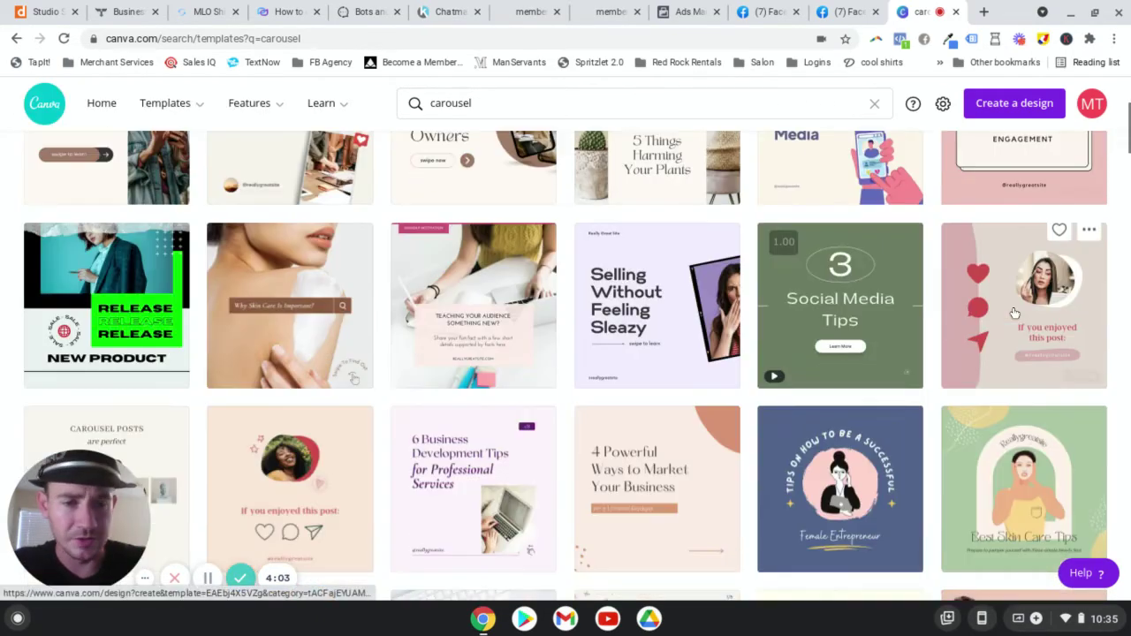
pyautogui.scroll(-10, 1014, 311)
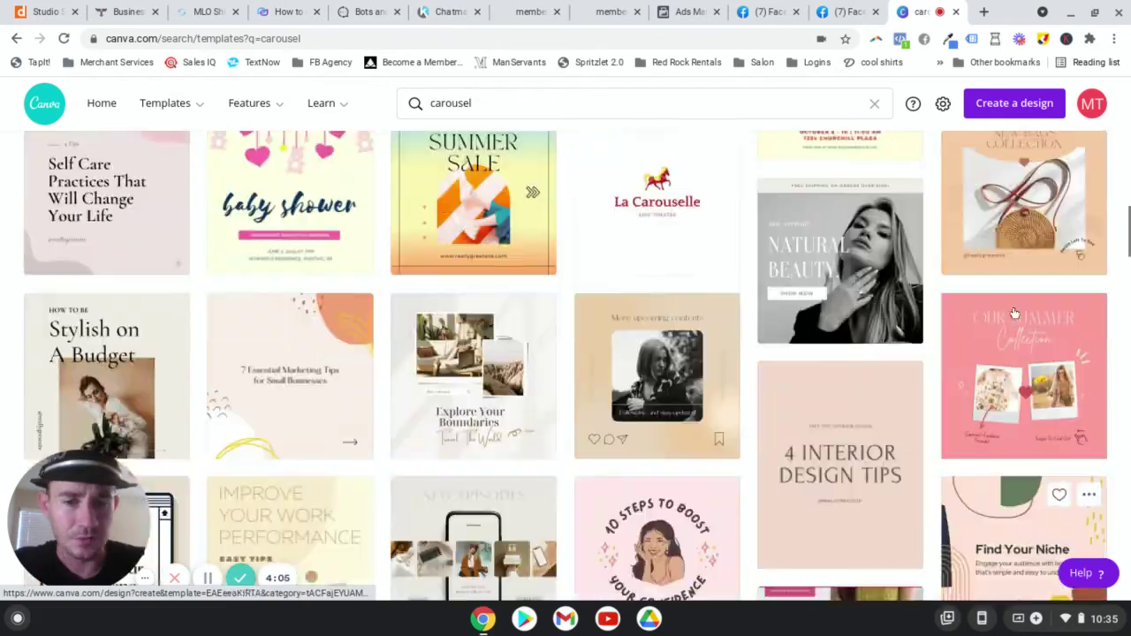
pyautogui.scroll(-4, 1014, 312)
pyautogui.scroll(6, 1014, 312)
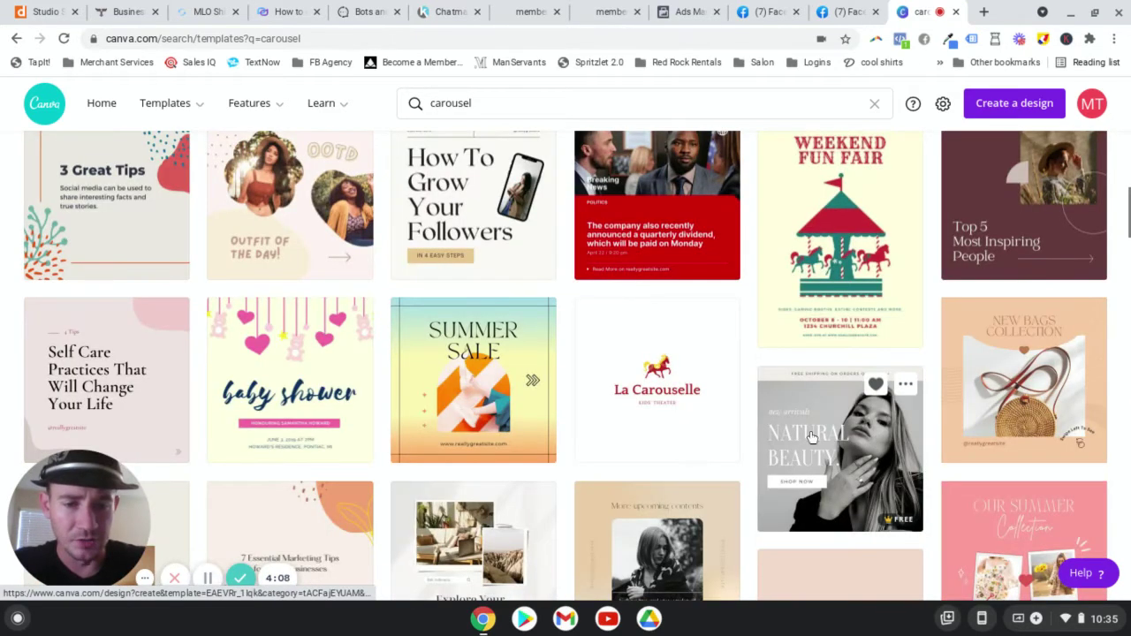
pyautogui.click(844, 11)
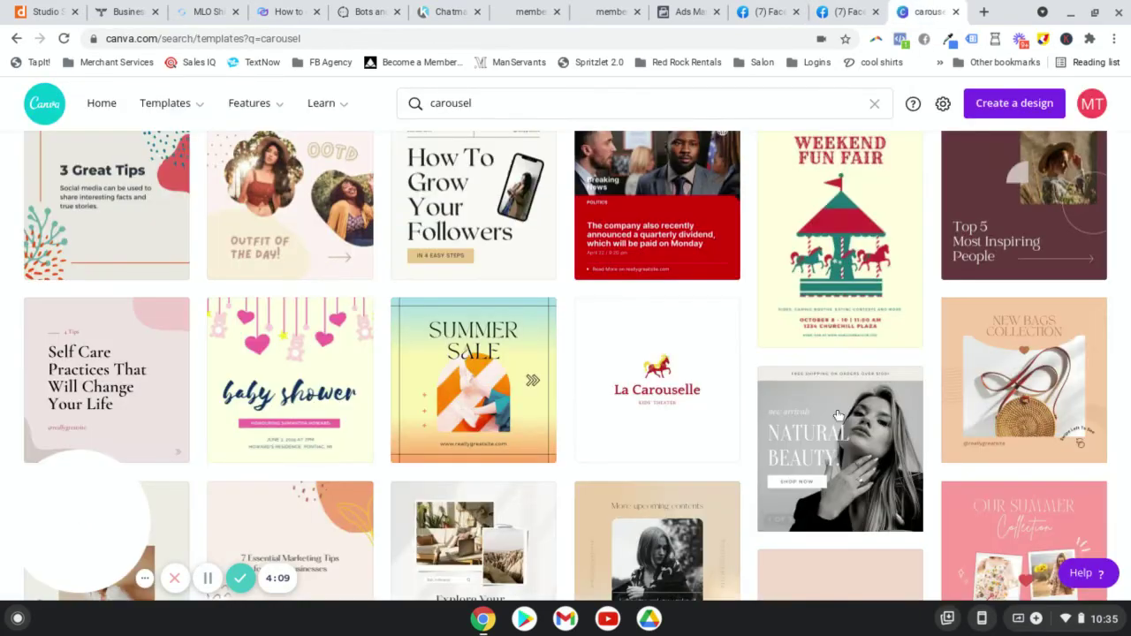
pyautogui.scroll(-8, 839, 415)
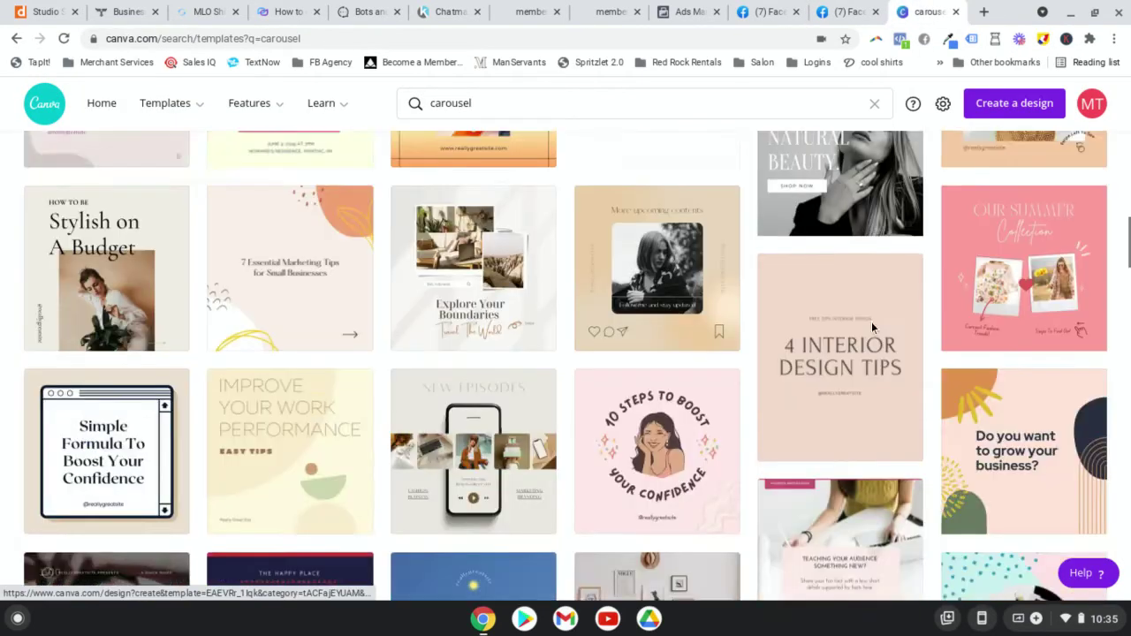
pyautogui.scroll(-4, 870, 327)
pyautogui.scroll(-6, 870, 328)
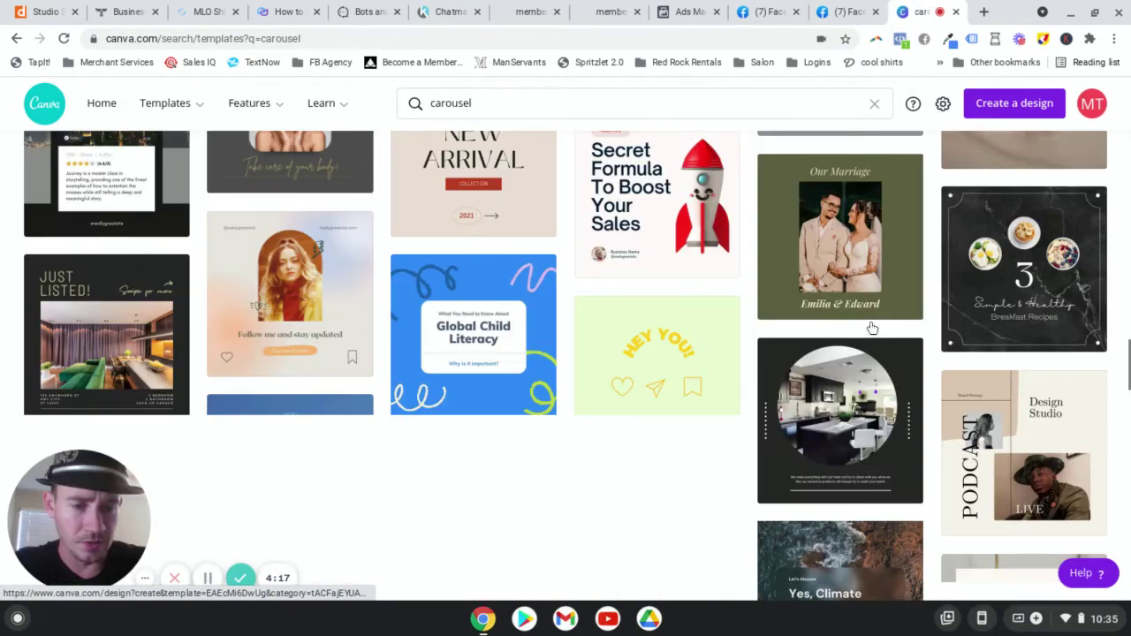
pyautogui.scroll(-1, 871, 328)
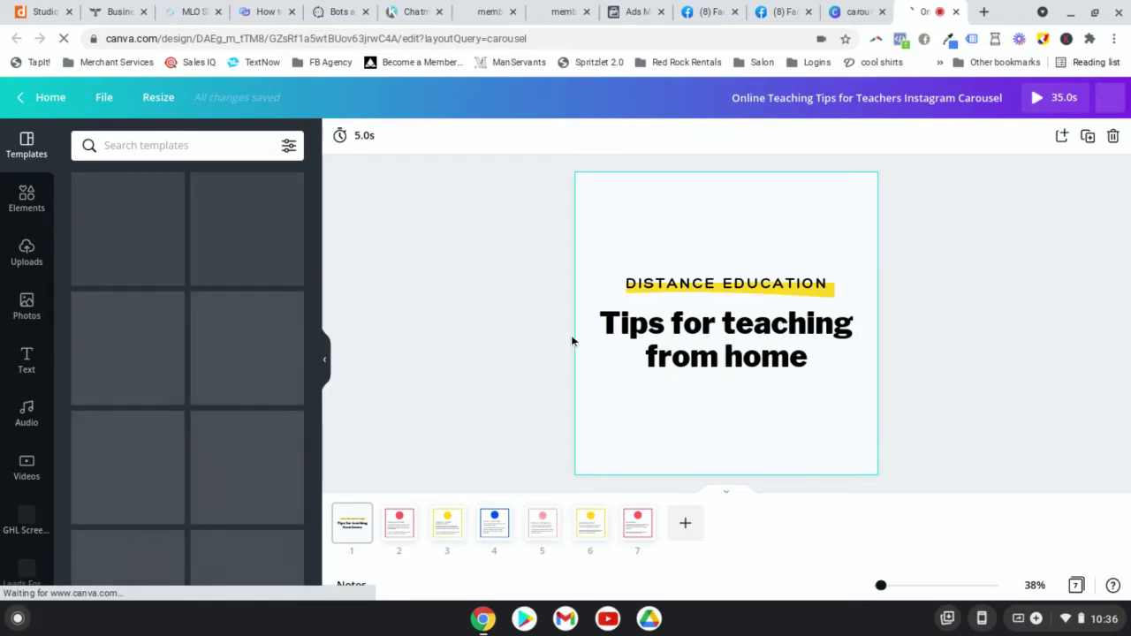
# Return to page 1, select the DISTANCE EDUCATION text, and scroll the side panel to the brand kit
pyautogui.scroll(-2, 510, 358)
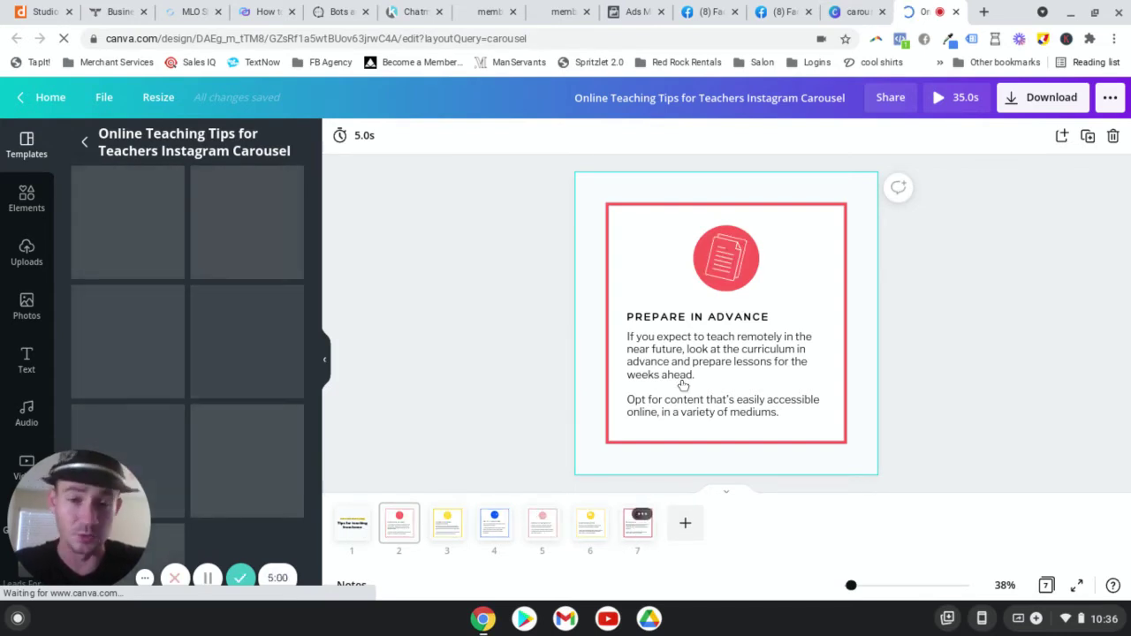
pyautogui.click(353, 530)
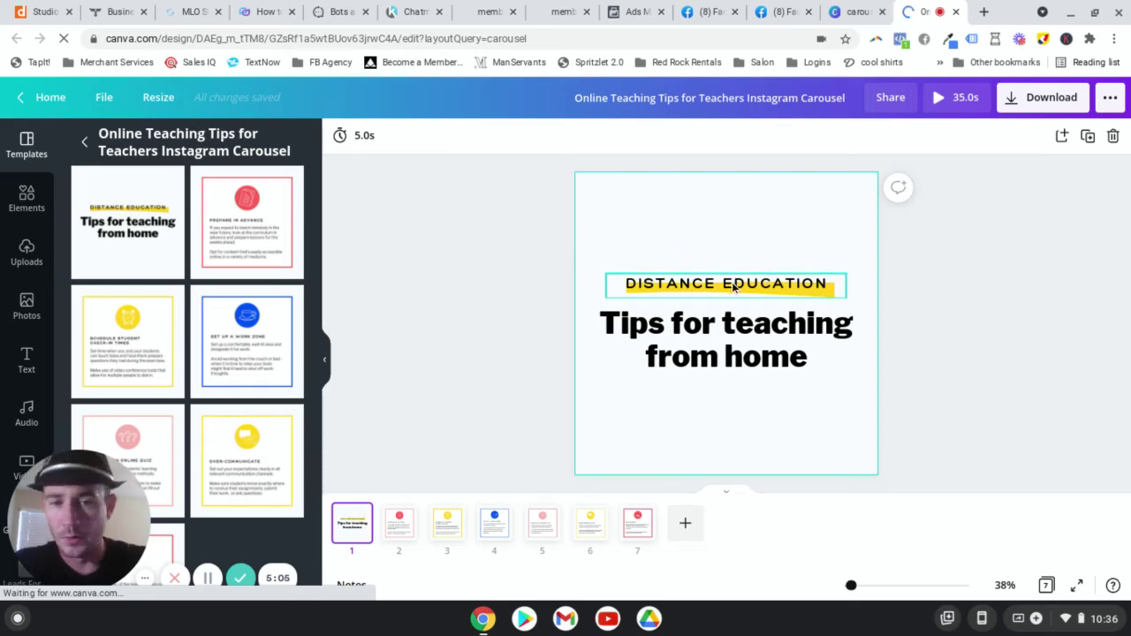
pyautogui.click(24, 251)
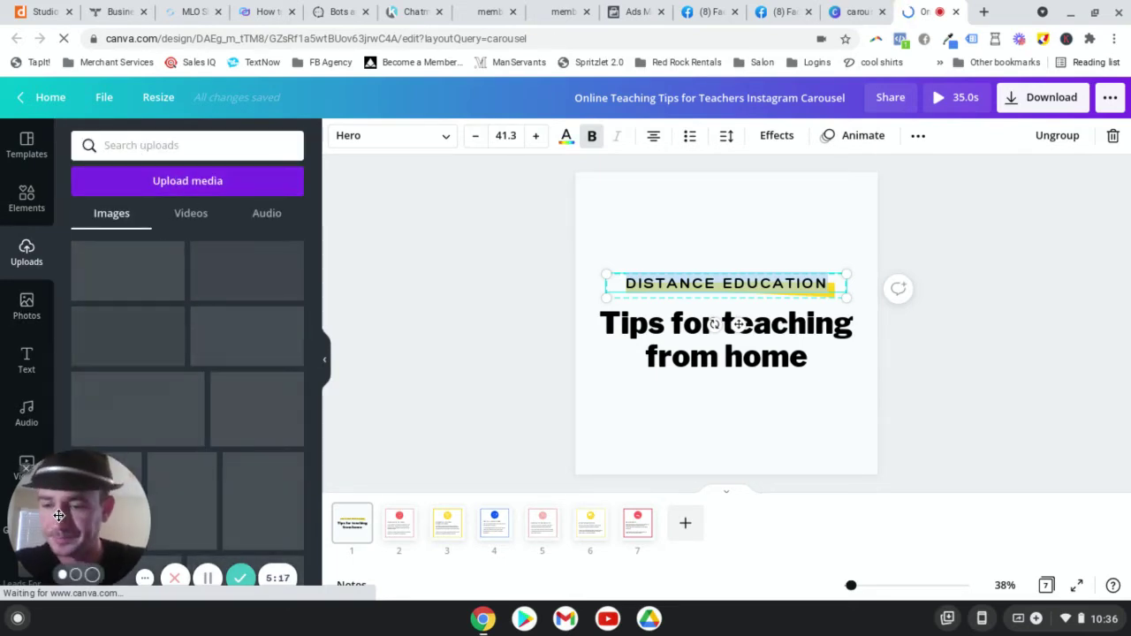
pyautogui.scroll(-1, 31, 556)
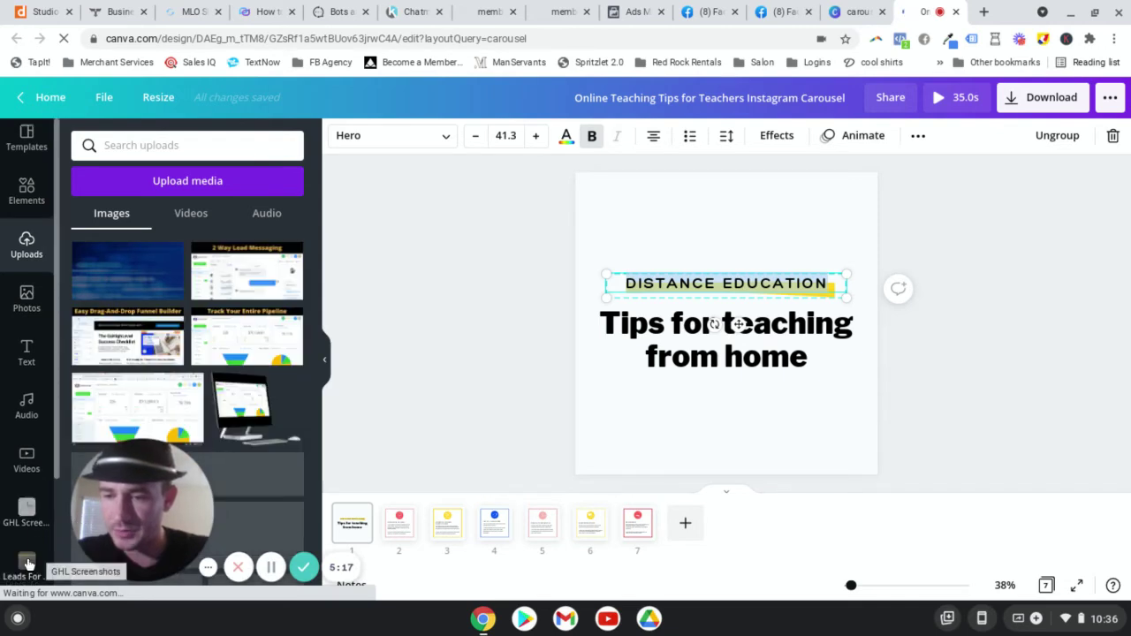
# Add the Leads For Locals logo from the brand kit to the top of card 1
pyautogui.click(28, 564)
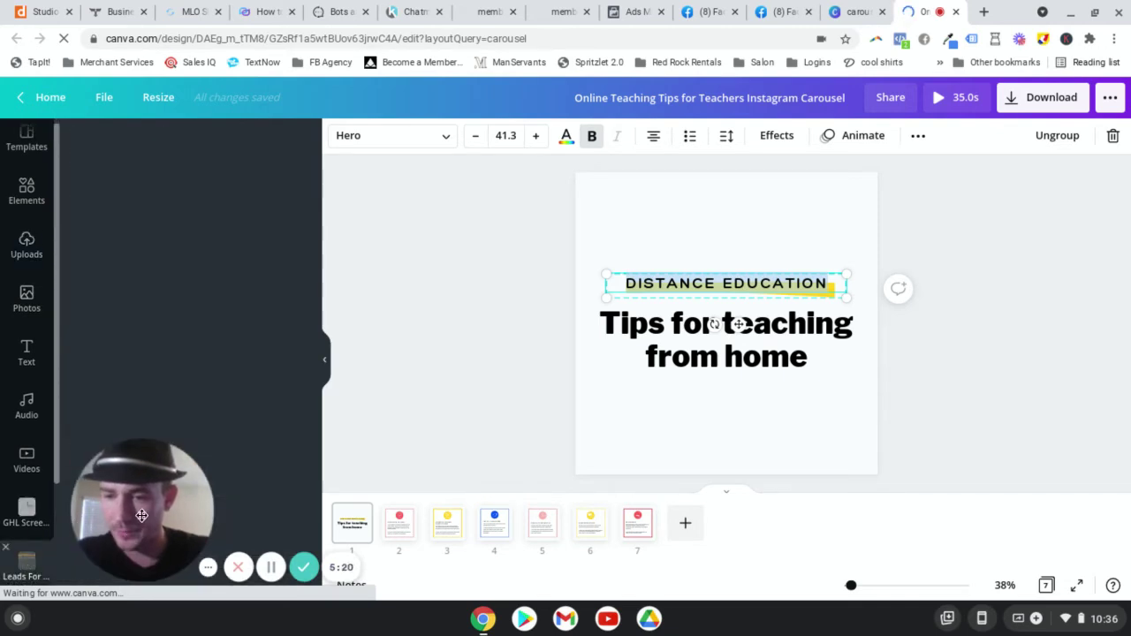
pyautogui.moveTo(143, 510); pyautogui.dragTo(80, 511)
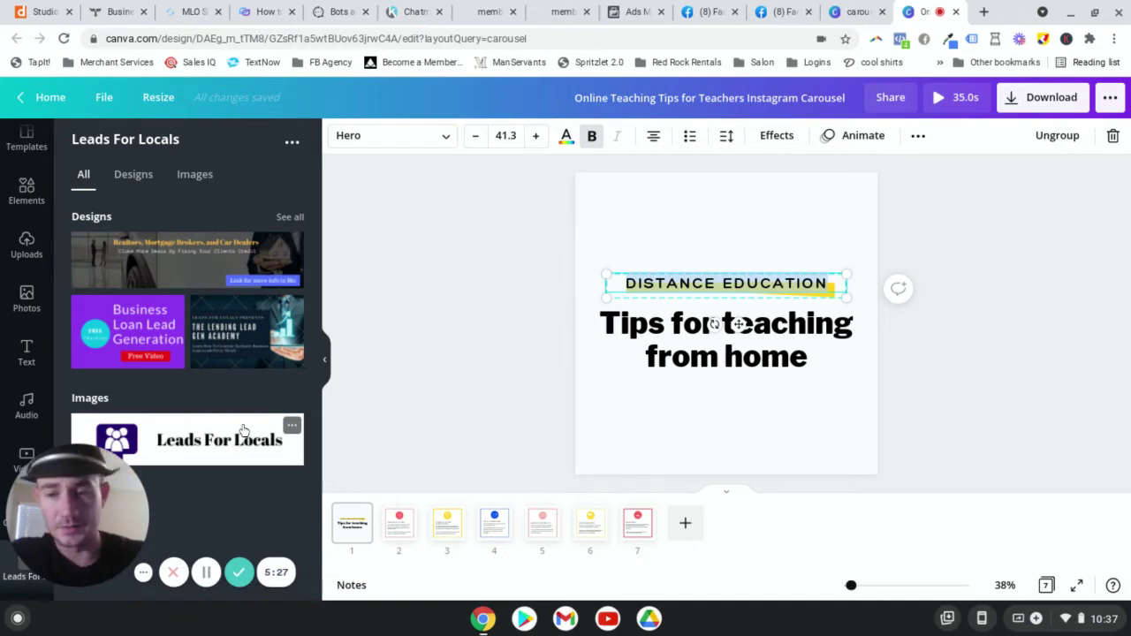
pyautogui.click(643, 324)
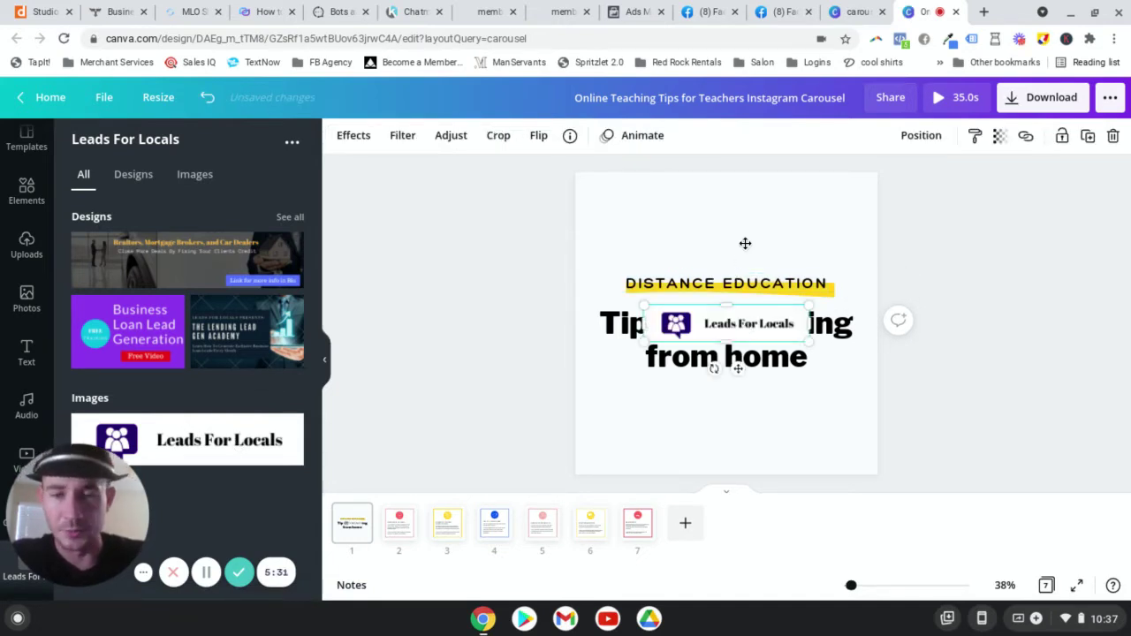
pyautogui.moveTo(745, 243); pyautogui.dragTo(747, 204)
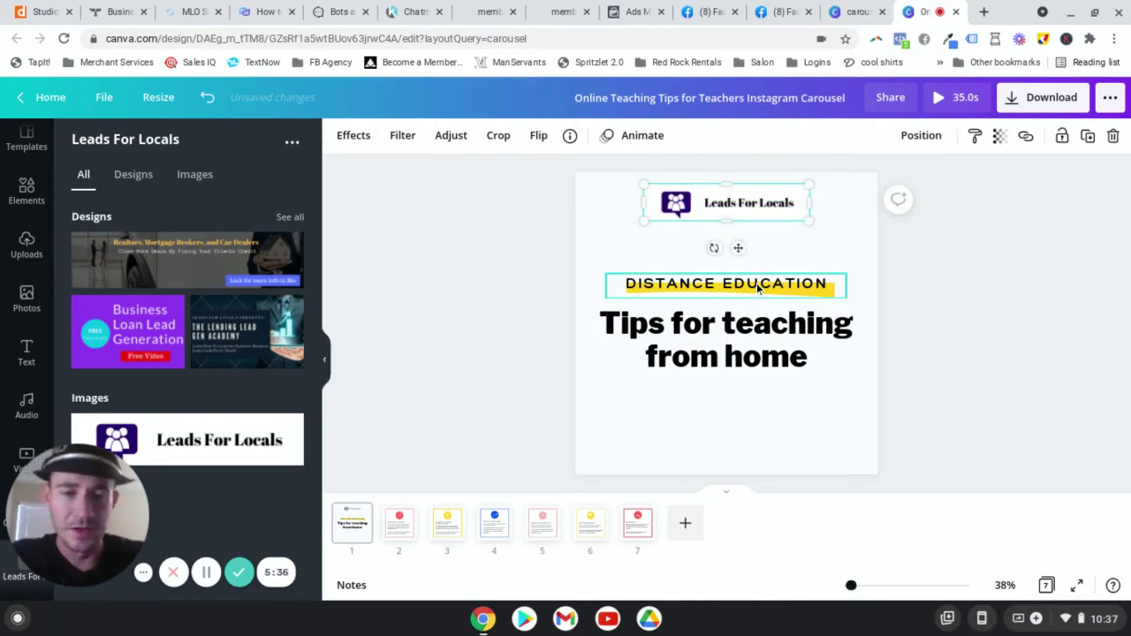
# Move the tagline under the logo and change it to 'ATTN: ENTREPRENUERS'
pyautogui.moveTo(642, 272); pyautogui.dragTo(721, 254)
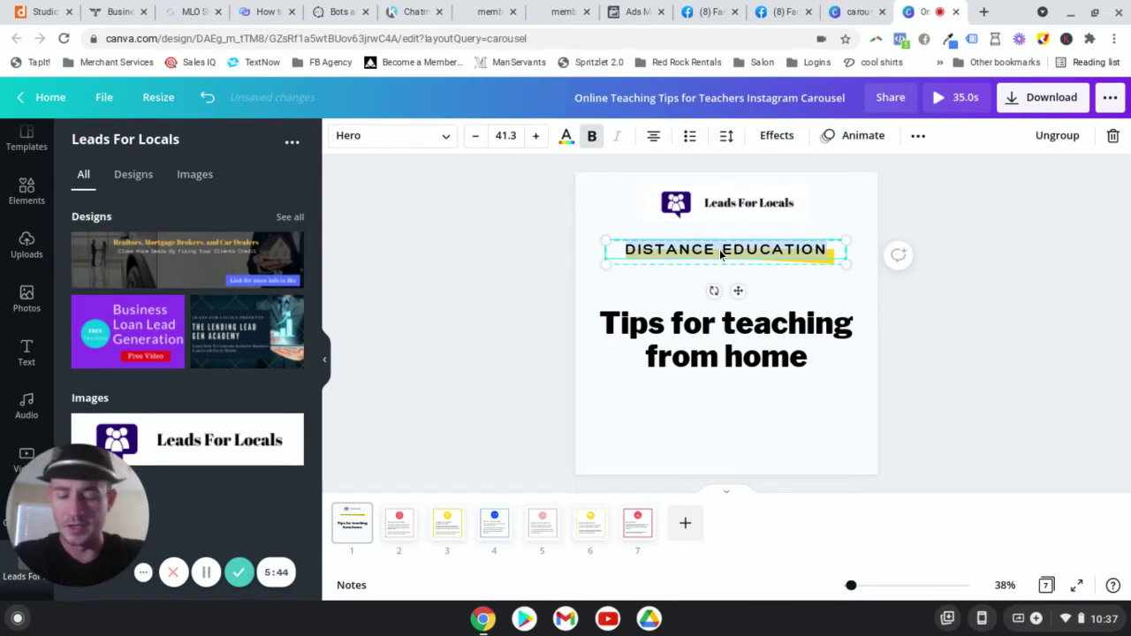
pyautogui.write('ATTN: ')
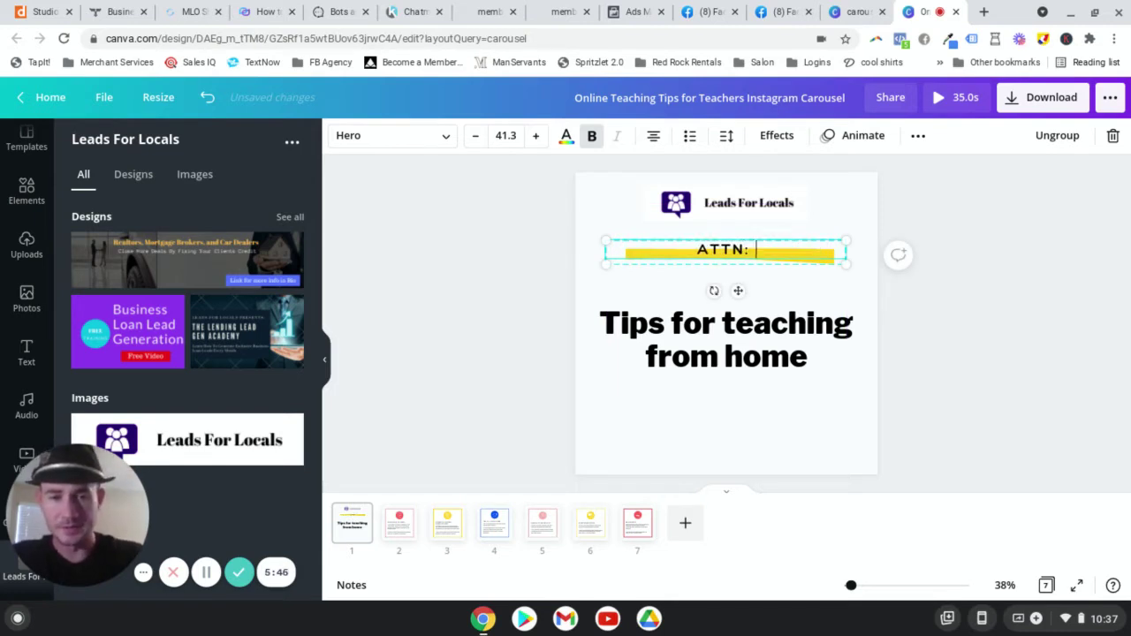
pyautogui.write('ENTREPRENERUS')
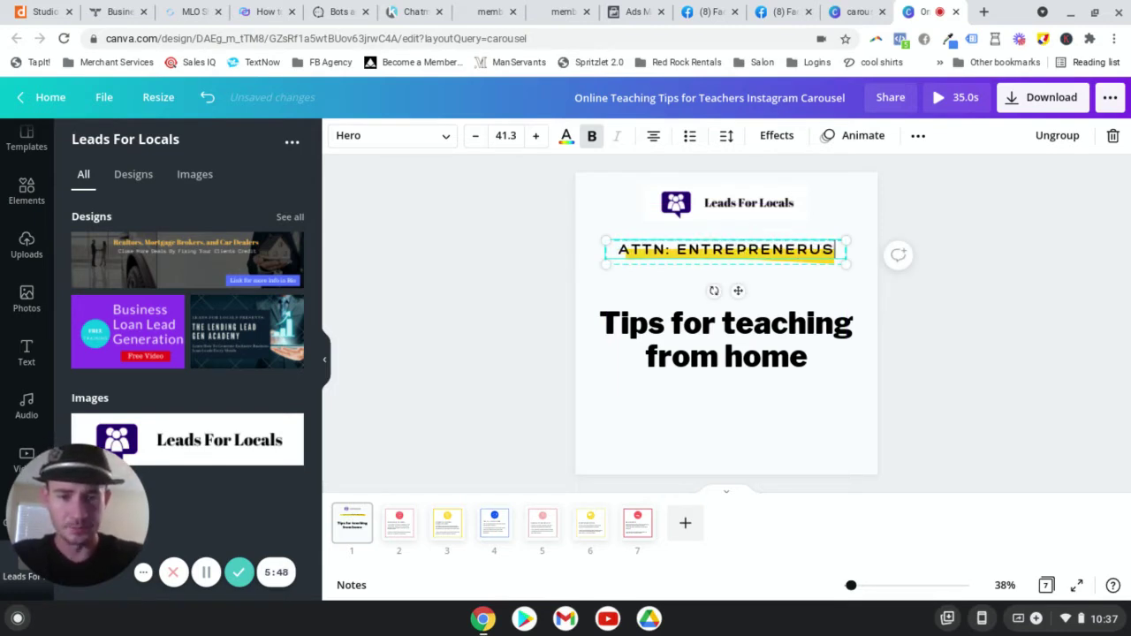
pyautogui.press('BackSpace')
pyautogui.press('BackSpace')
pyautogui.press('BackSpace')
pyautogui.press('BackSpace')
pyautogui.write('U')
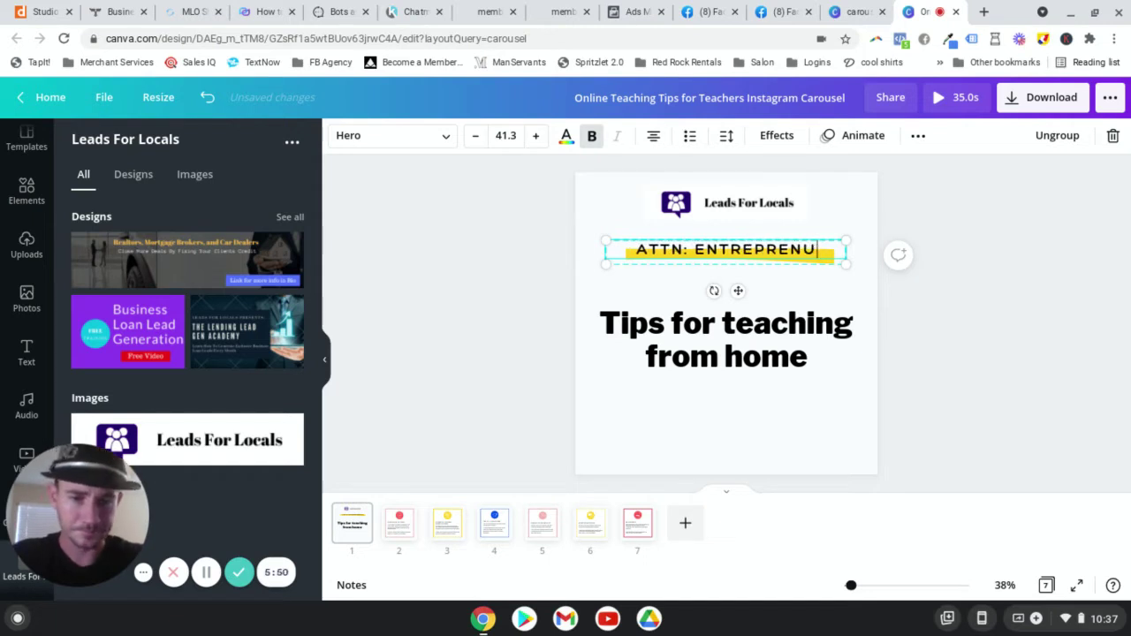
pyautogui.write('ERS')
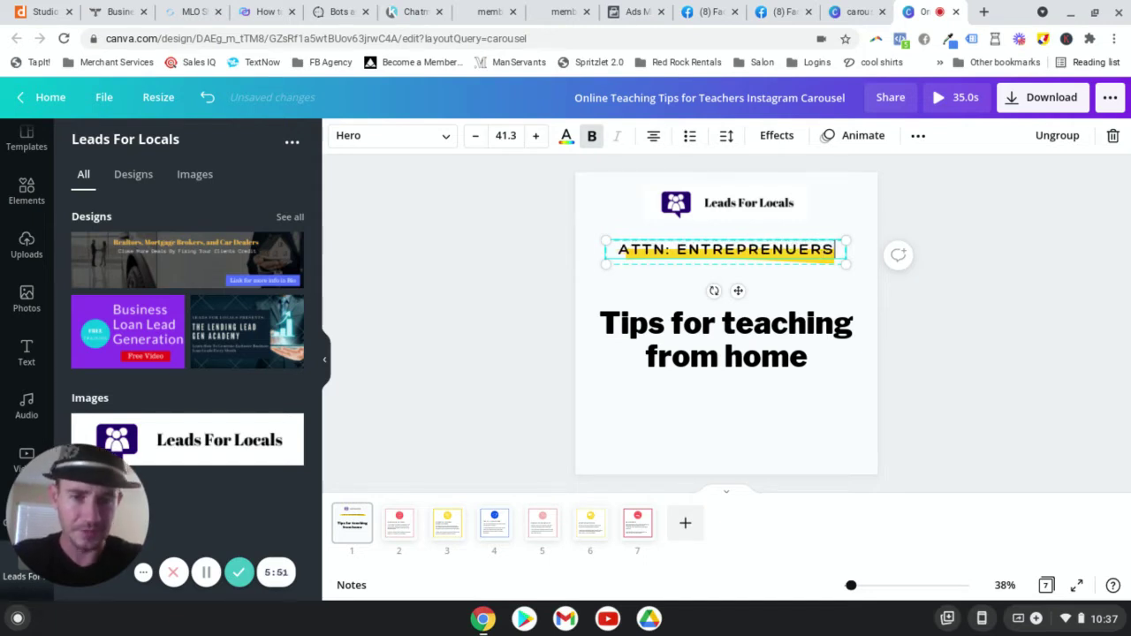
# Replace the heading with 'Learn How To Start Your Own Credit Repair Business'
pyautogui.click(726, 340)
pyautogui.click(726, 340)
pyautogui.click(820, 358)
pyautogui.moveTo(820, 358); pyautogui.dragTo(585, 308)
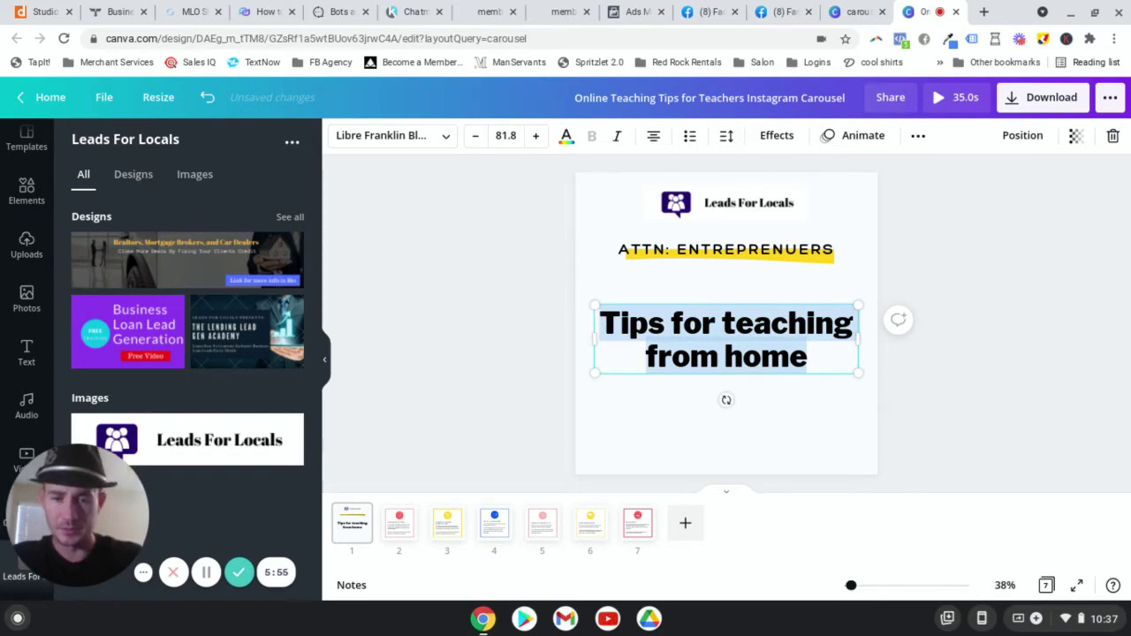
pyautogui.write('Learn How To St')
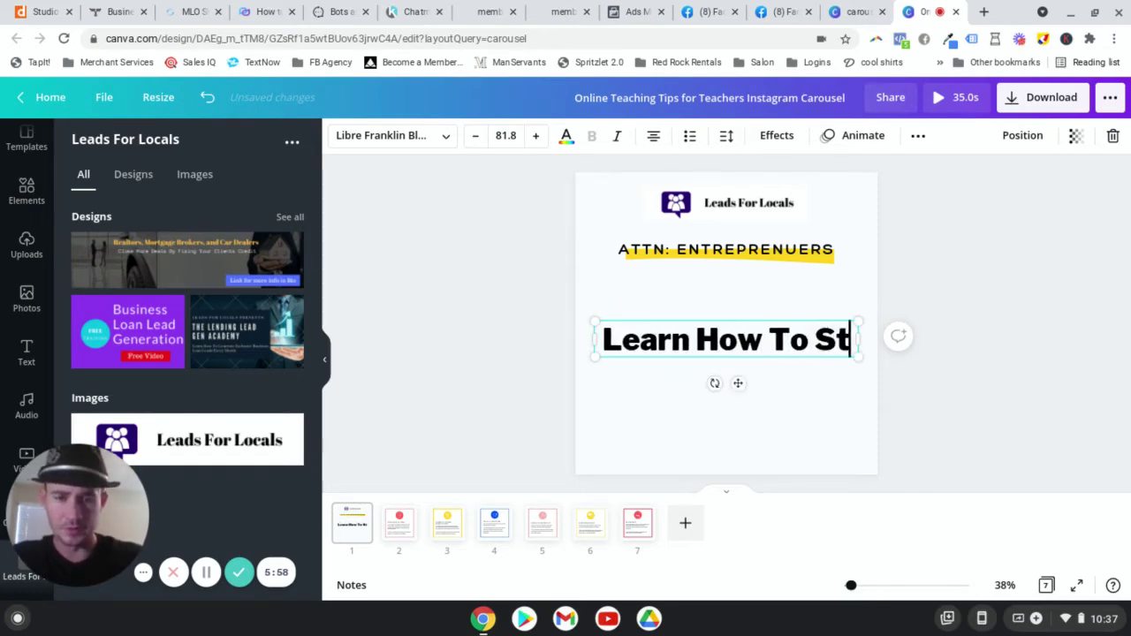
pyautogui.write('art Your O:w')
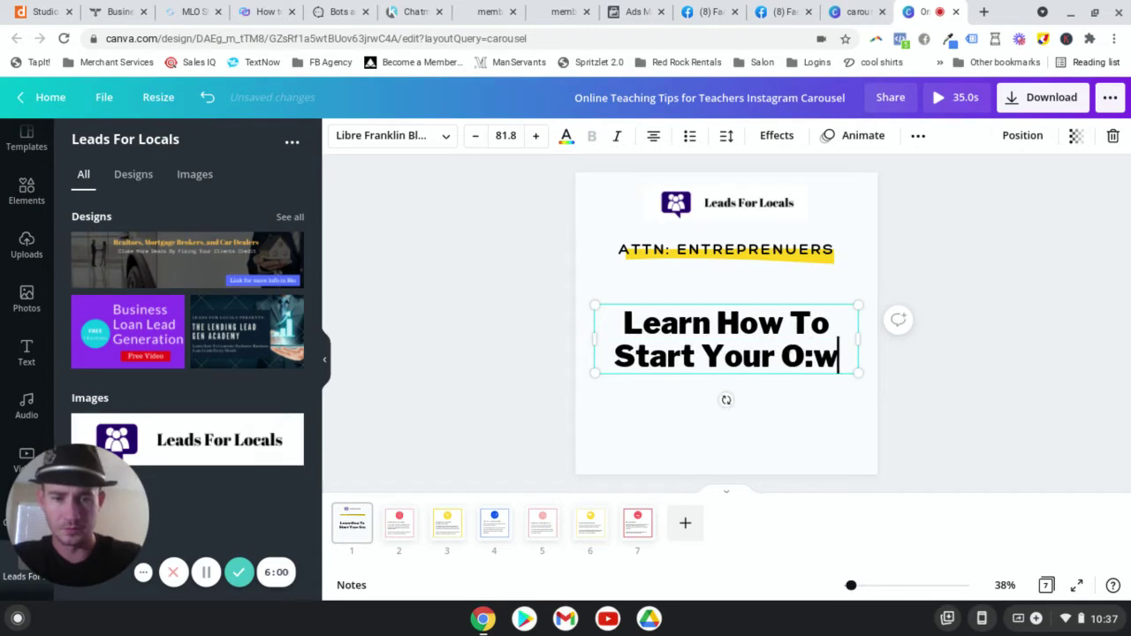
pyautogui.press('BackSpace')
pyautogui.press('BackSpace')
pyautogui.write('wn Cre')
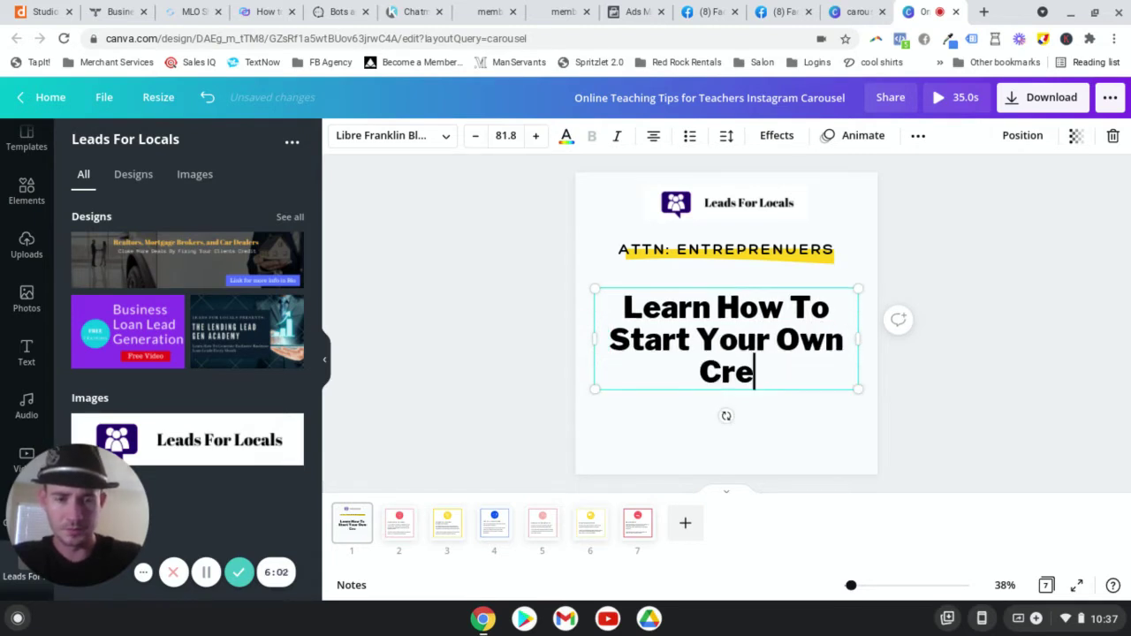
pyautogui.write('dit Repair ')
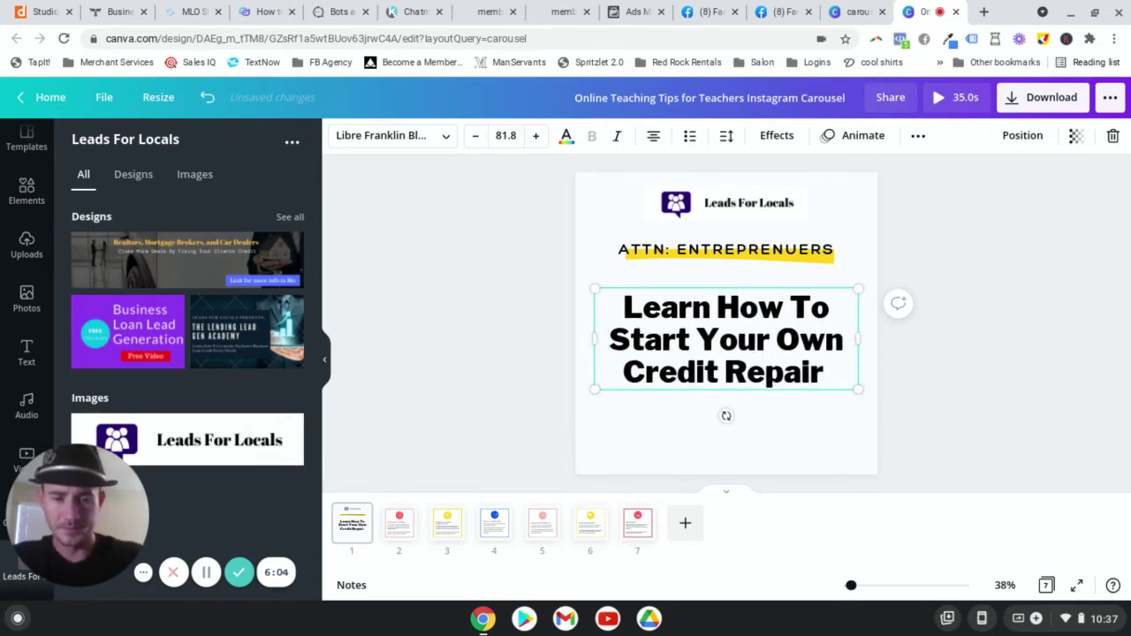
pyautogui.write('Business')
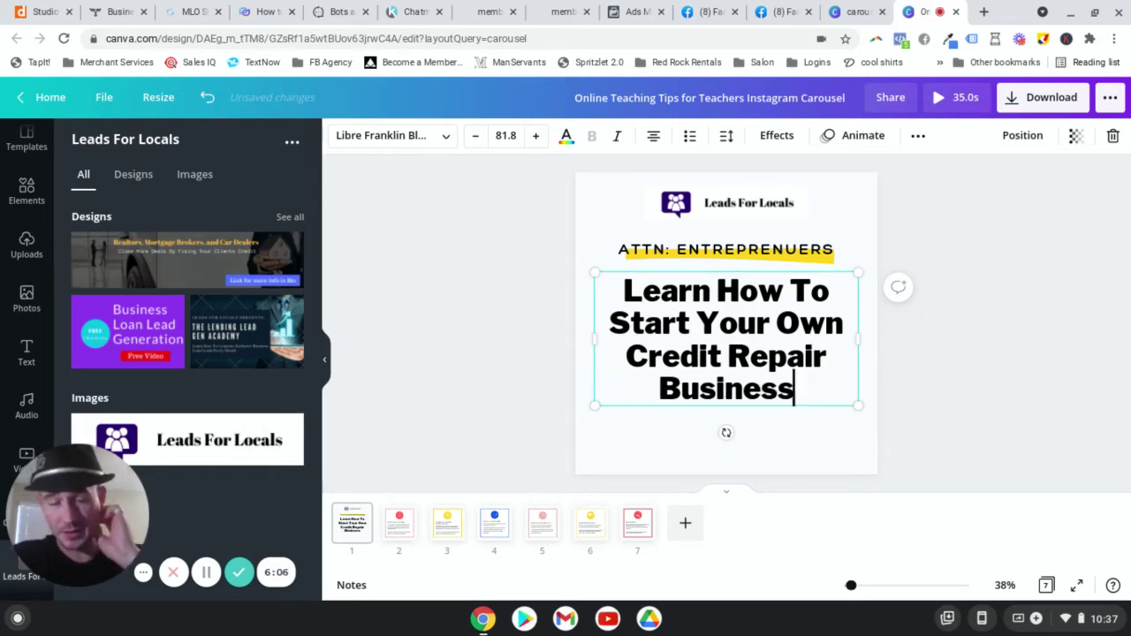
pyautogui.click(972, 288)
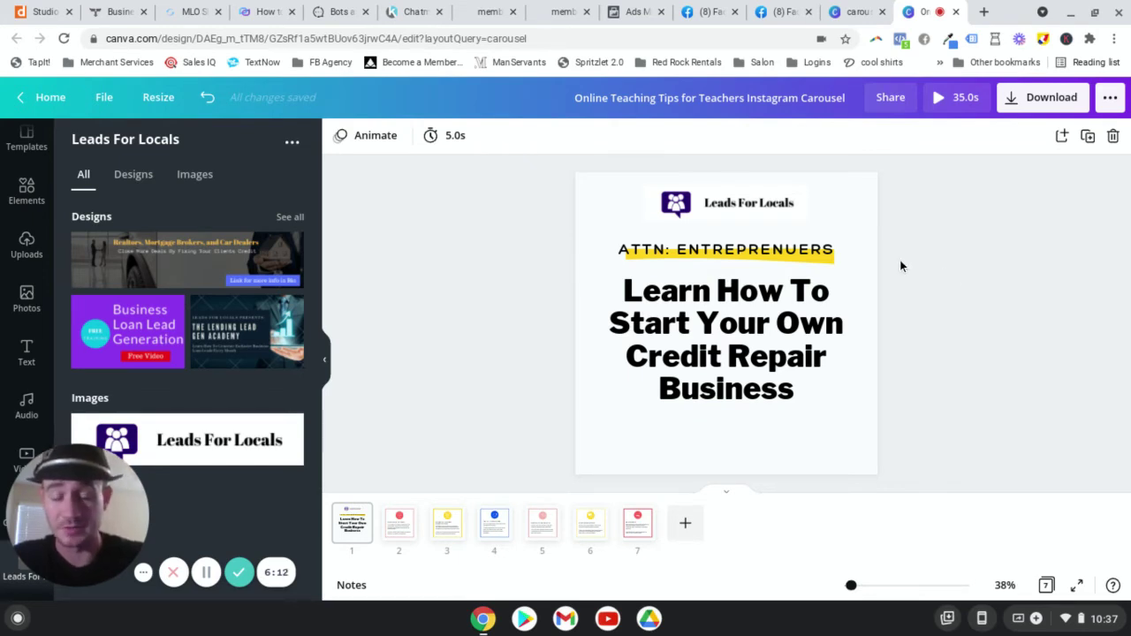
pyautogui.click(739, 327)
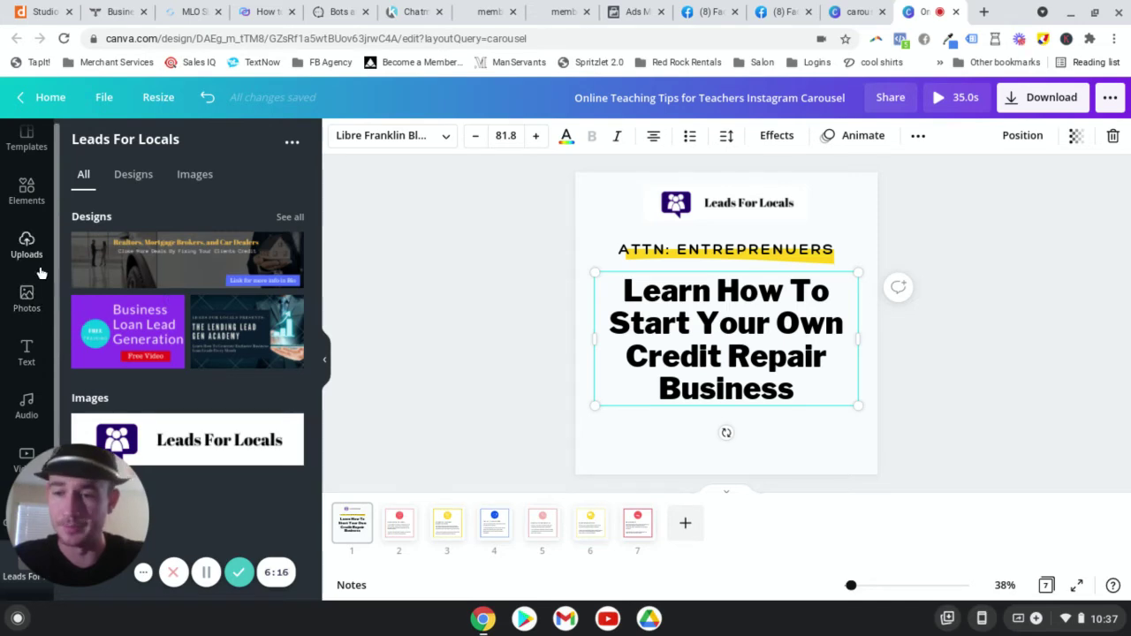
# Add a subheading reading 'Learn More' near the bottom of card 1, under the heading
pyautogui.click(27, 353)
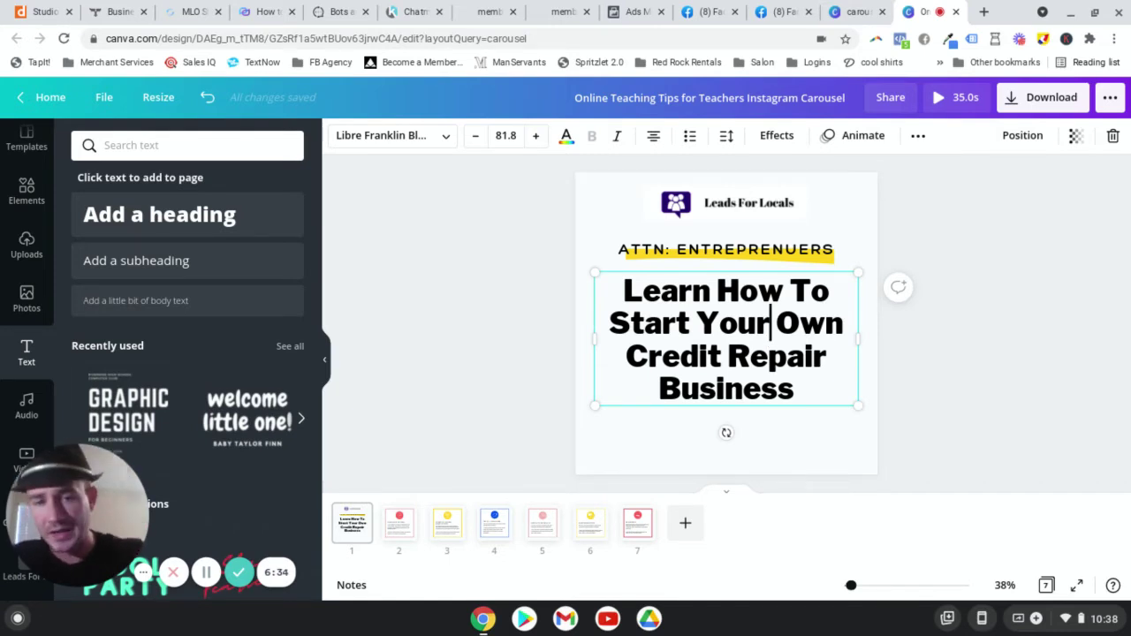
pyautogui.click(213, 257)
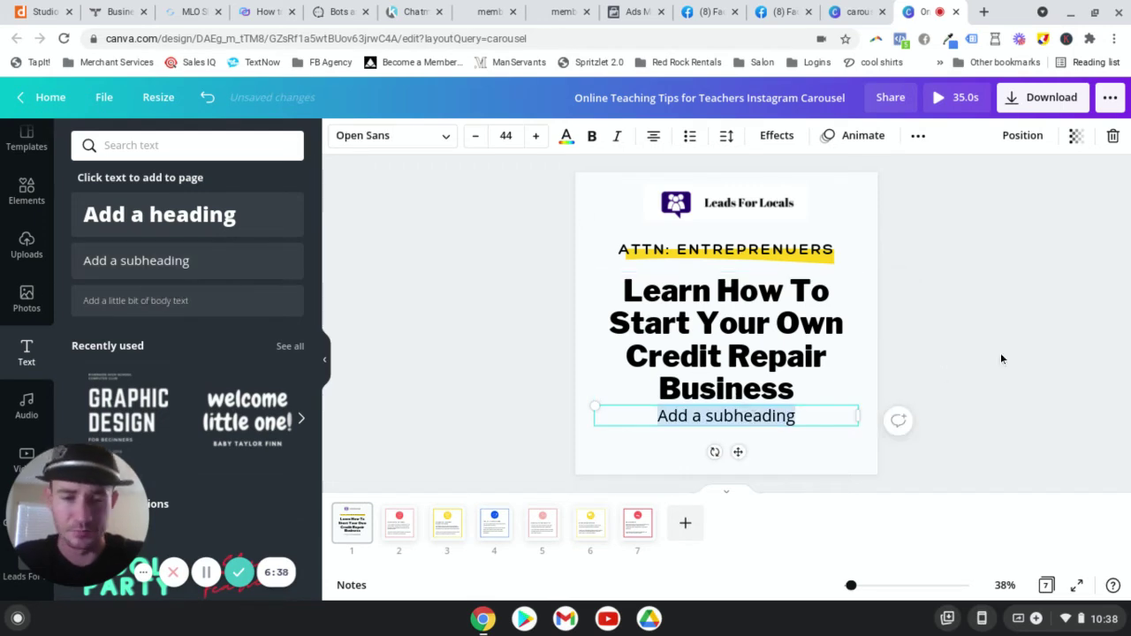
pyautogui.click(743, 422)
pyautogui.press('Escape')
pyautogui.press('Escape')
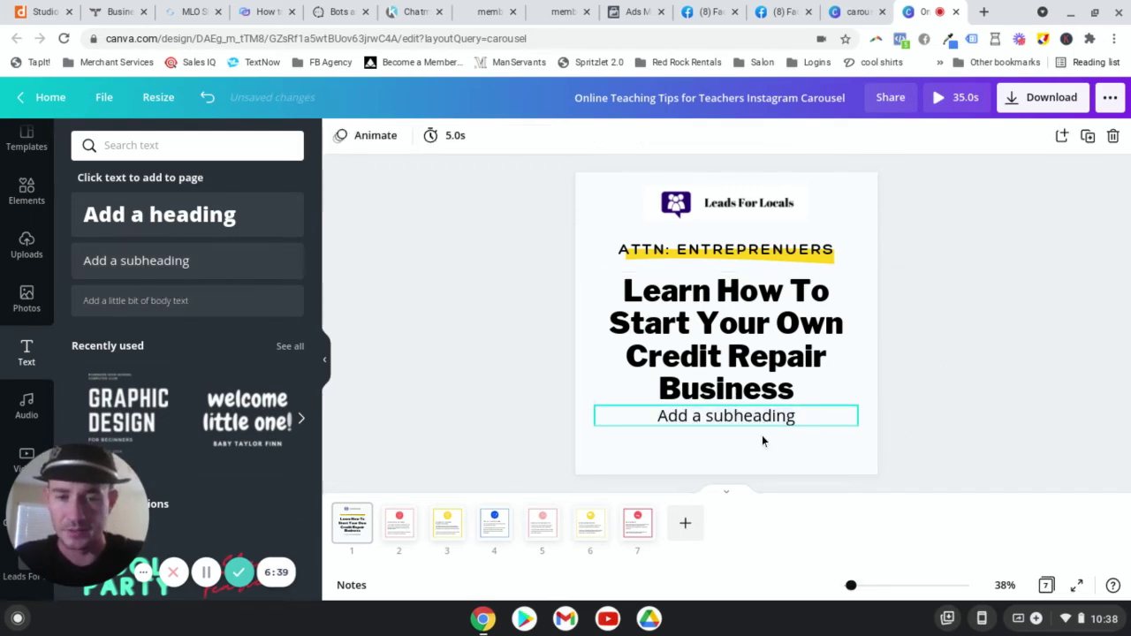
pyautogui.moveTo(761, 435); pyautogui.dragTo(759, 446)
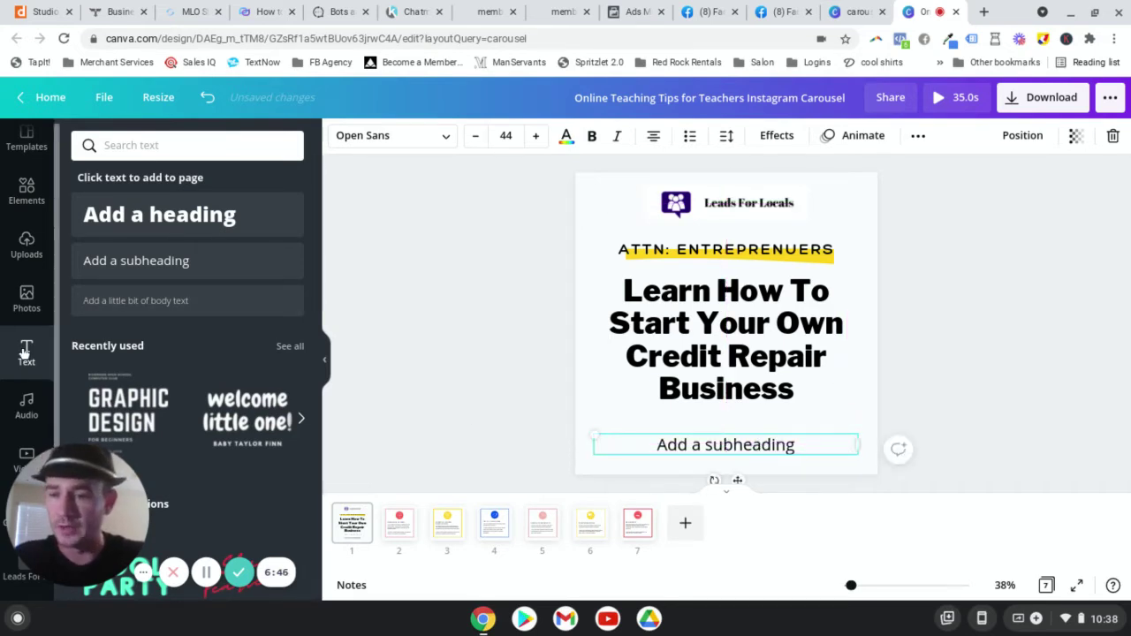
pyautogui.doubleClick(747, 449)
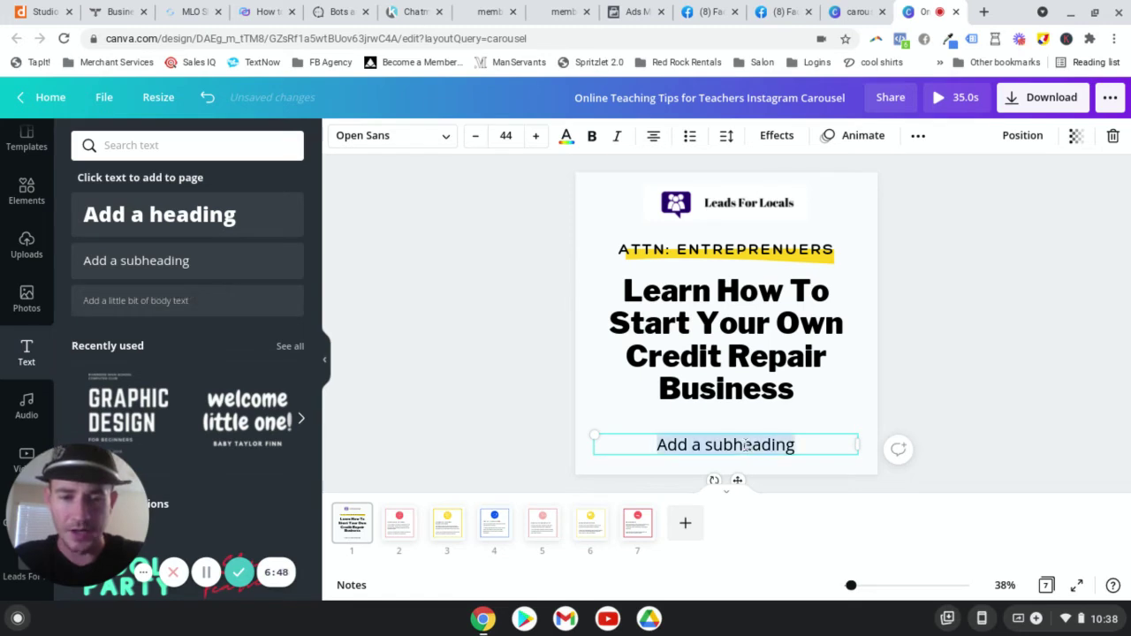
pyautogui.write('Learn More')
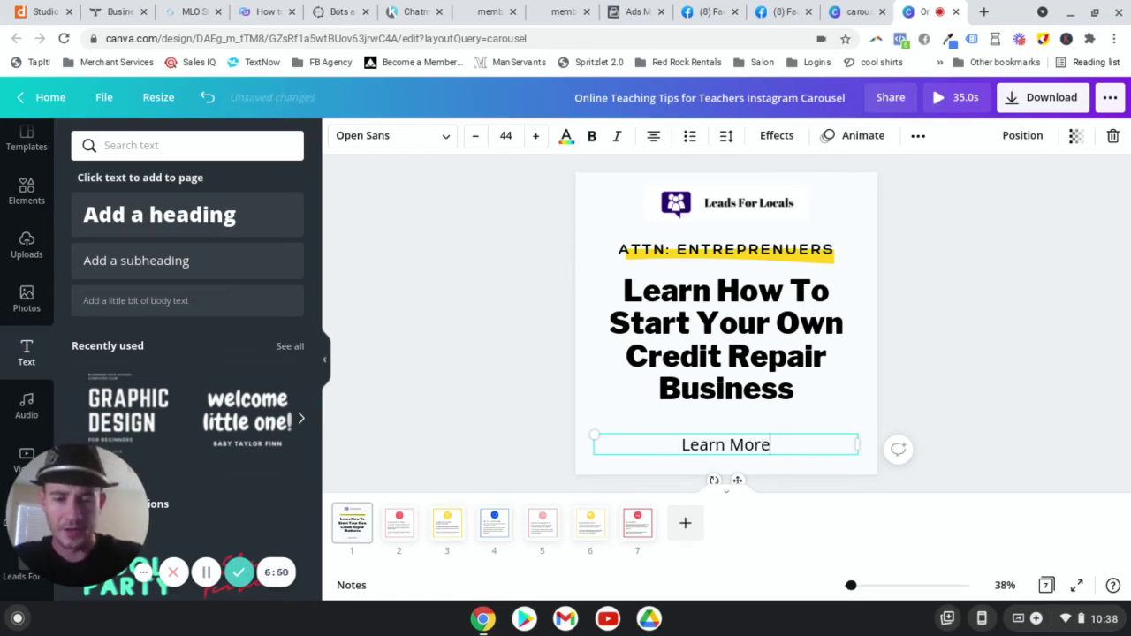
# Add a yellow square from Elements and resize it into a bar behind Learn More
pyautogui.click(26, 191)
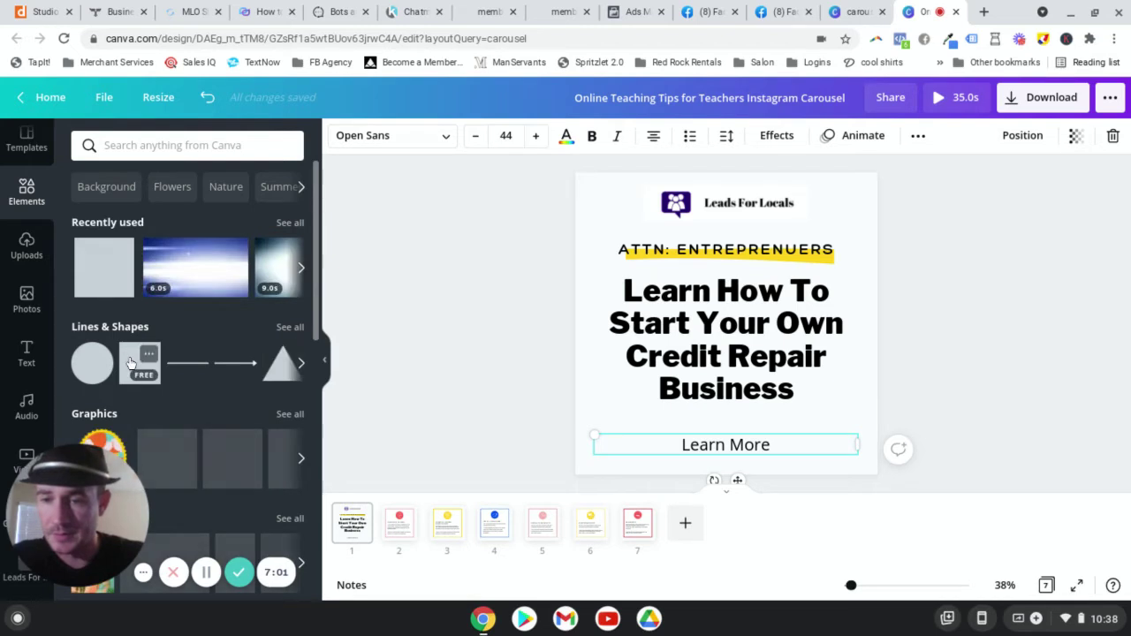
pyautogui.click(130, 362)
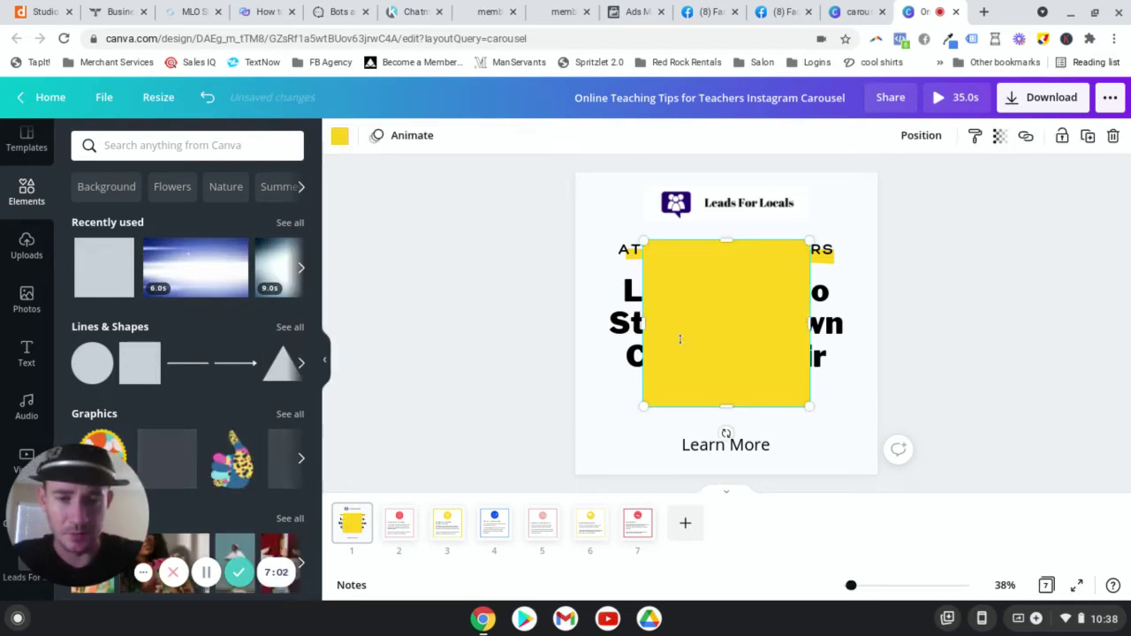
pyautogui.moveTo(810, 240); pyautogui.dragTo(658, 389)
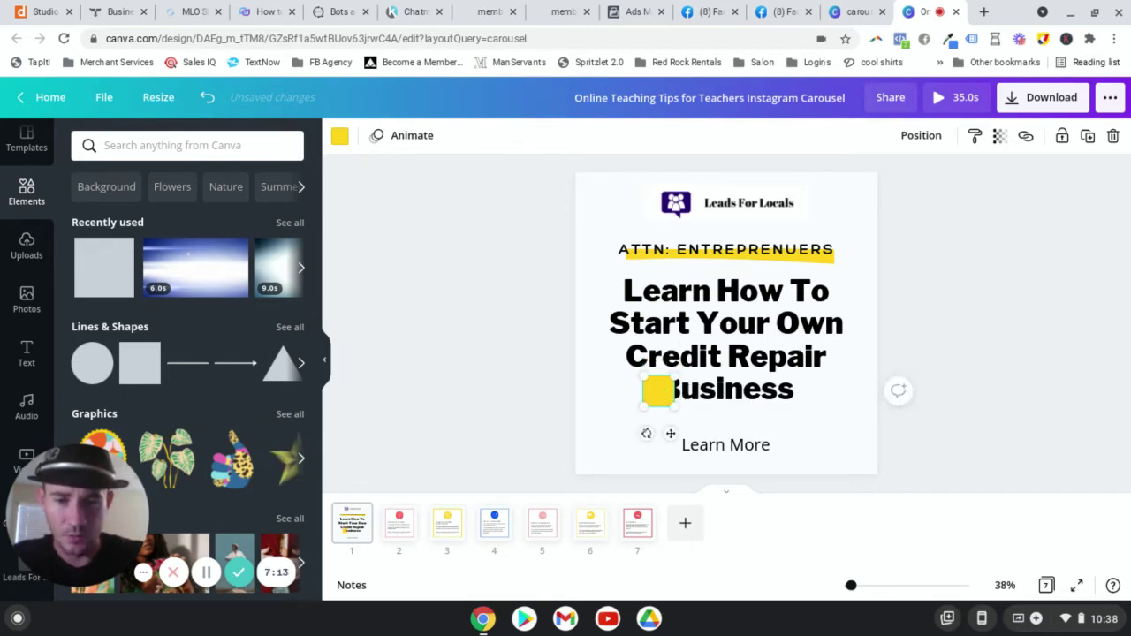
pyautogui.moveTo(669, 447); pyautogui.dragTo(785, 446)
pyautogui.click(786, 446)
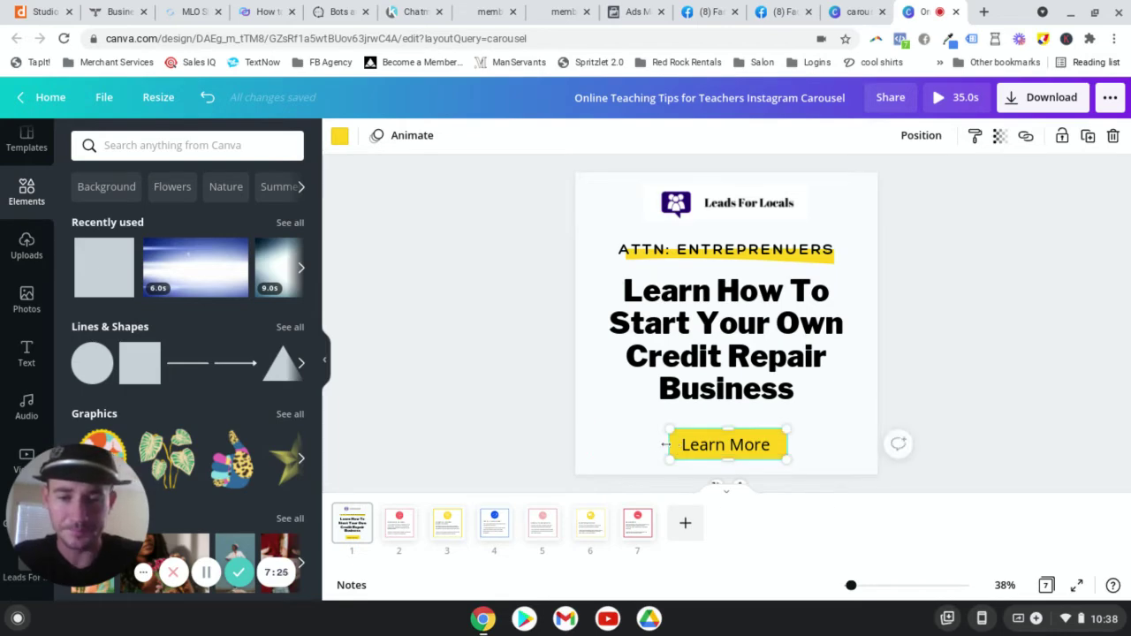
pyautogui.moveTo(665, 444); pyautogui.dragTo(665, 443)
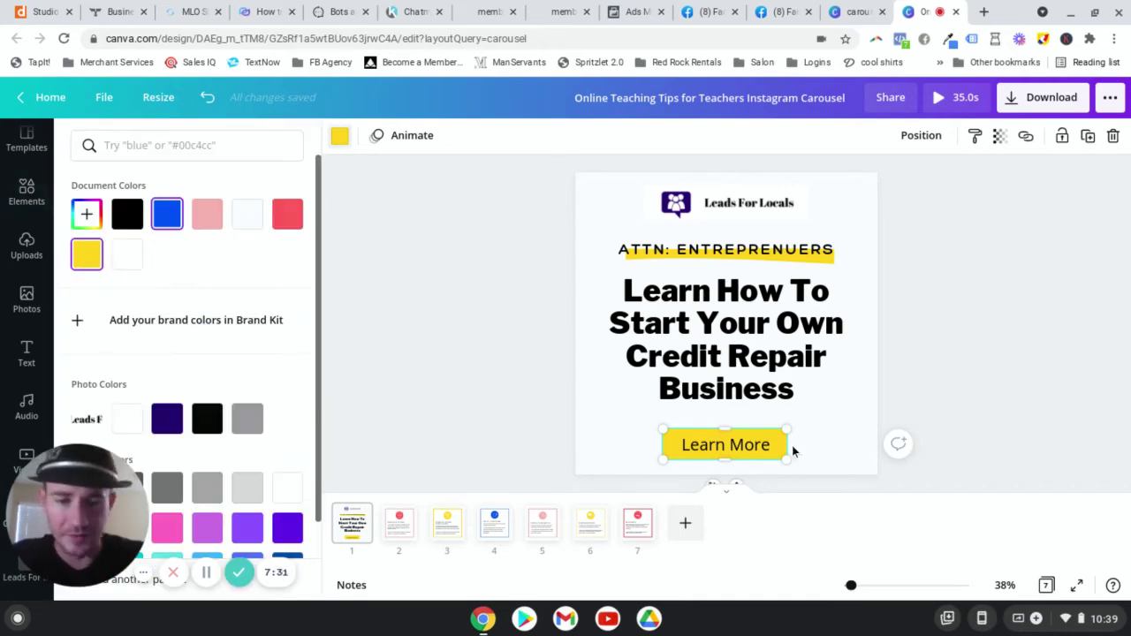
# Undo back to the blue button and colour the Learn More text white
pyautogui.hotkey('ctrl', 'z')
pyautogui.click(749, 445)
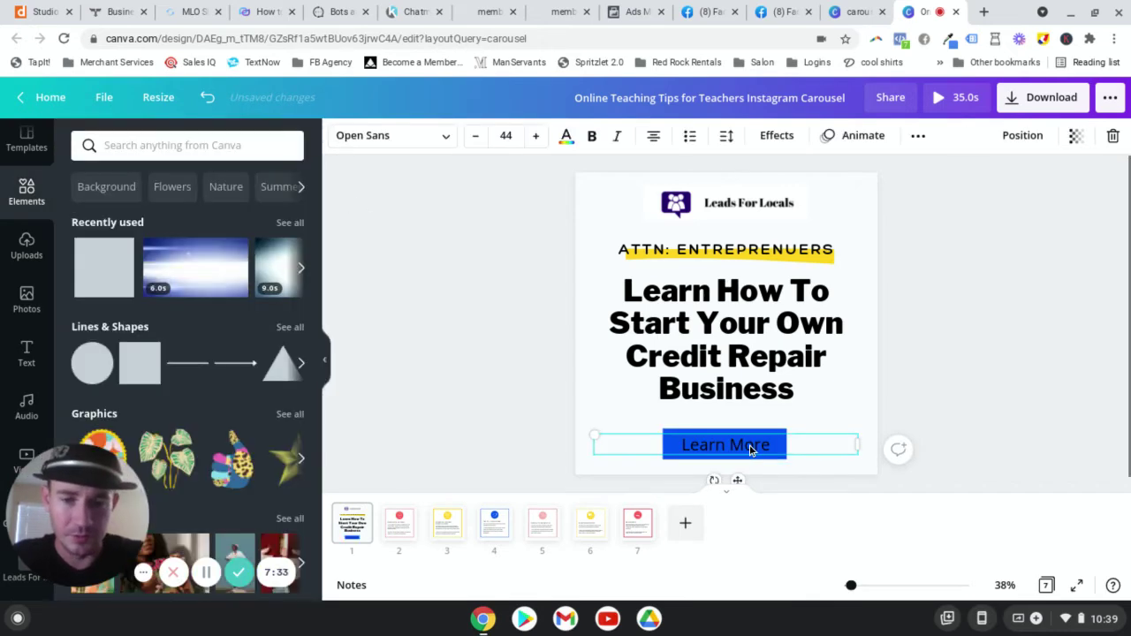
pyautogui.click(566, 135)
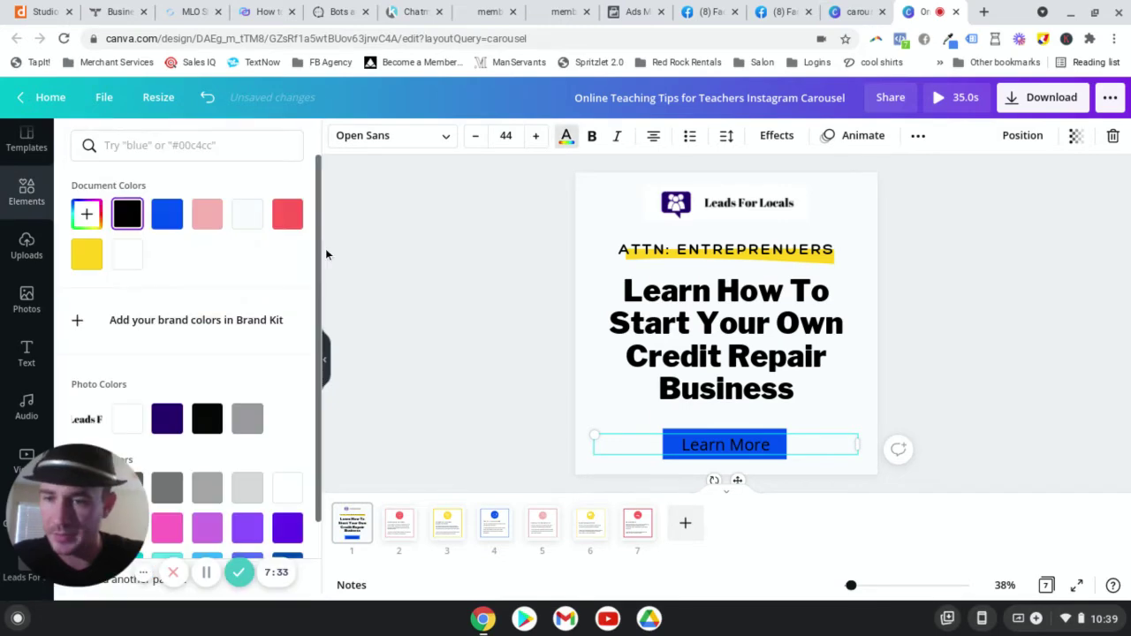
pyautogui.click(246, 217)
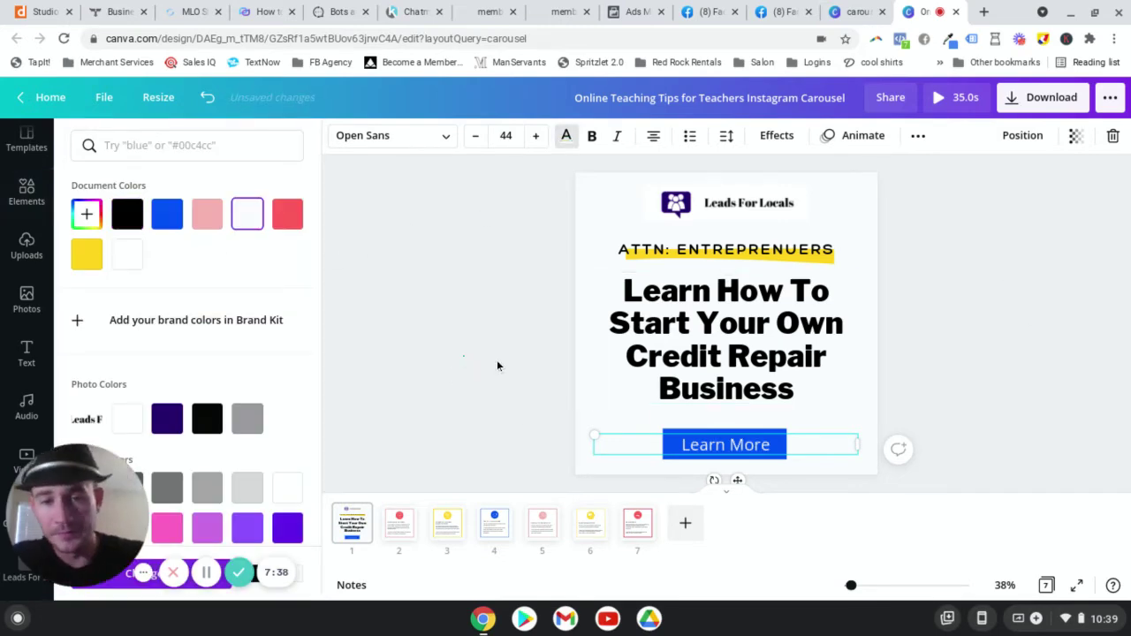
pyautogui.press('Escape')
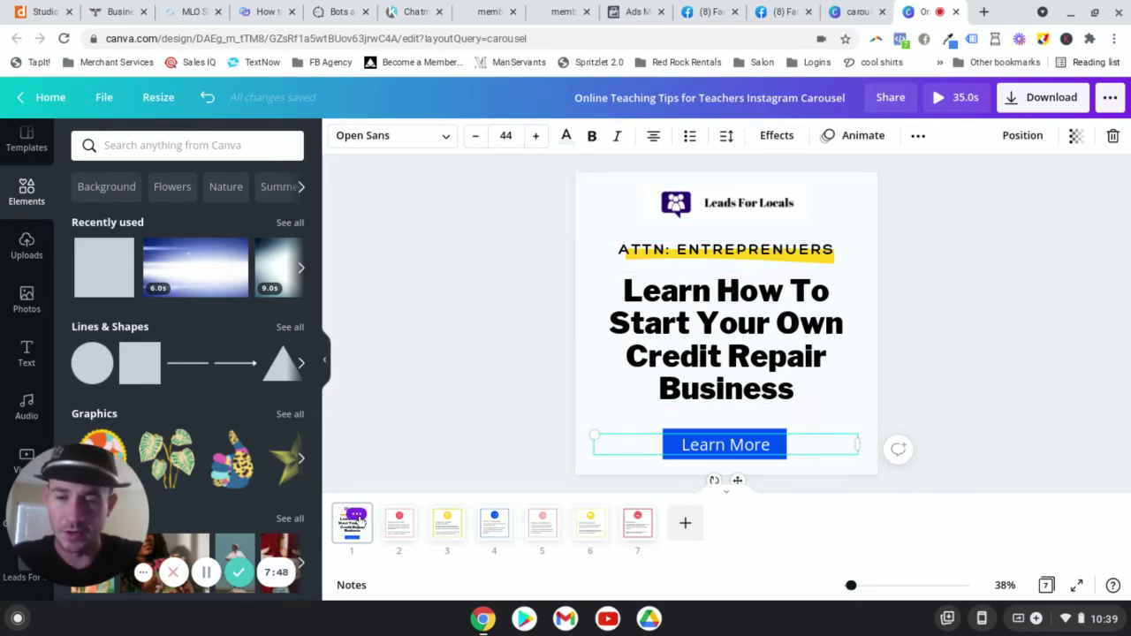
# Duplicate page 1 and change page 2's top line to 'FREE TRAINING'
pyautogui.click(356, 516)
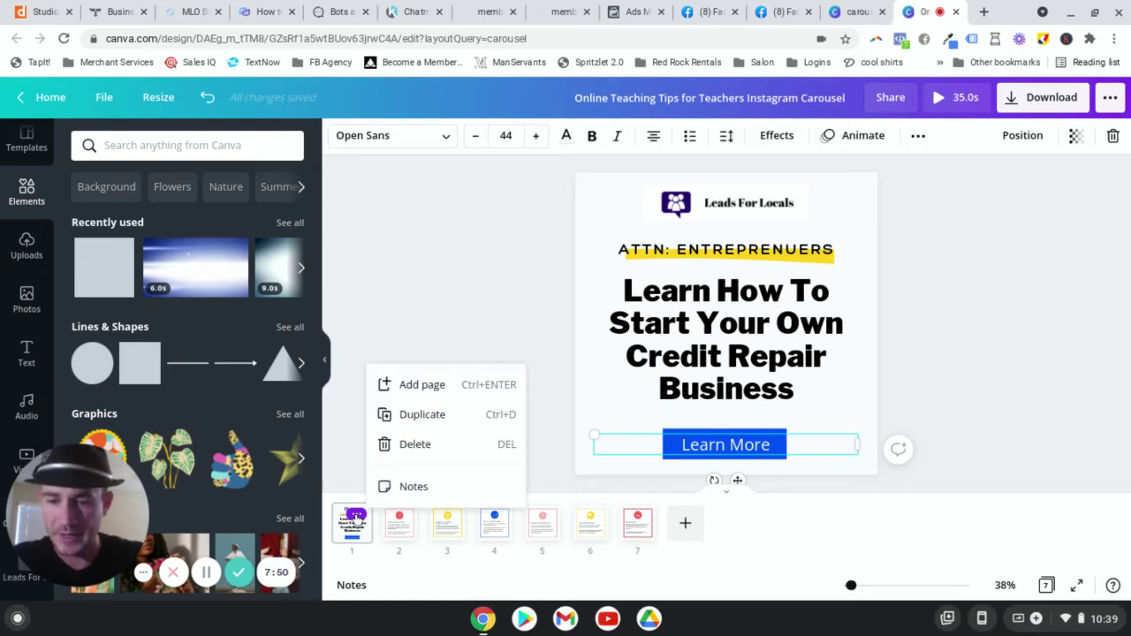
pyautogui.click(421, 423)
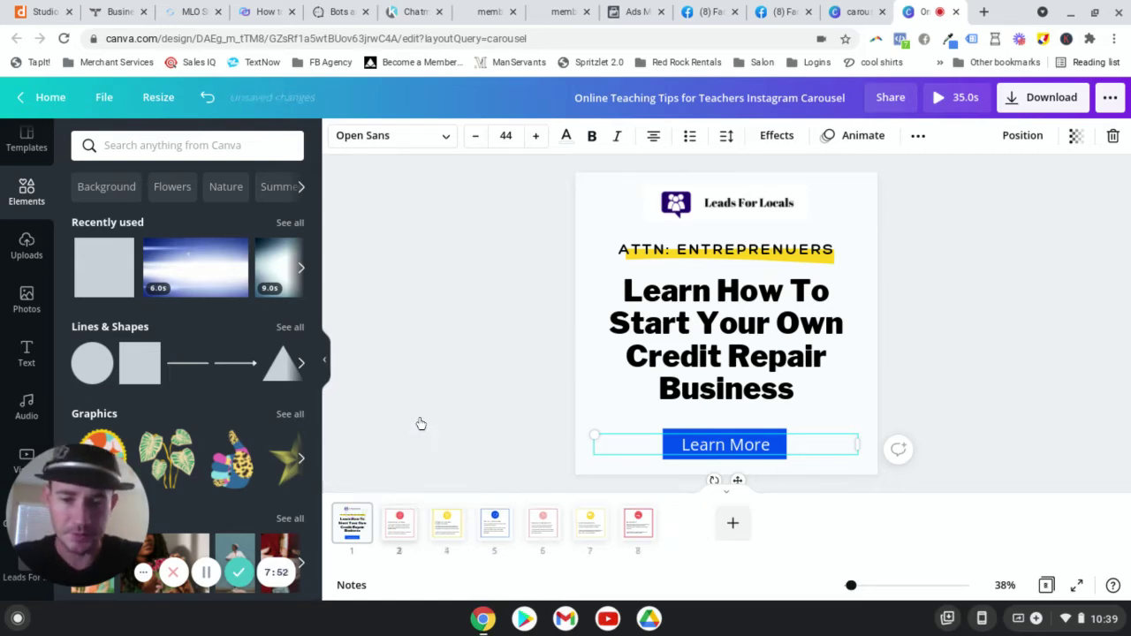
pyautogui.click(402, 537)
pyautogui.doubleClick(709, 347)
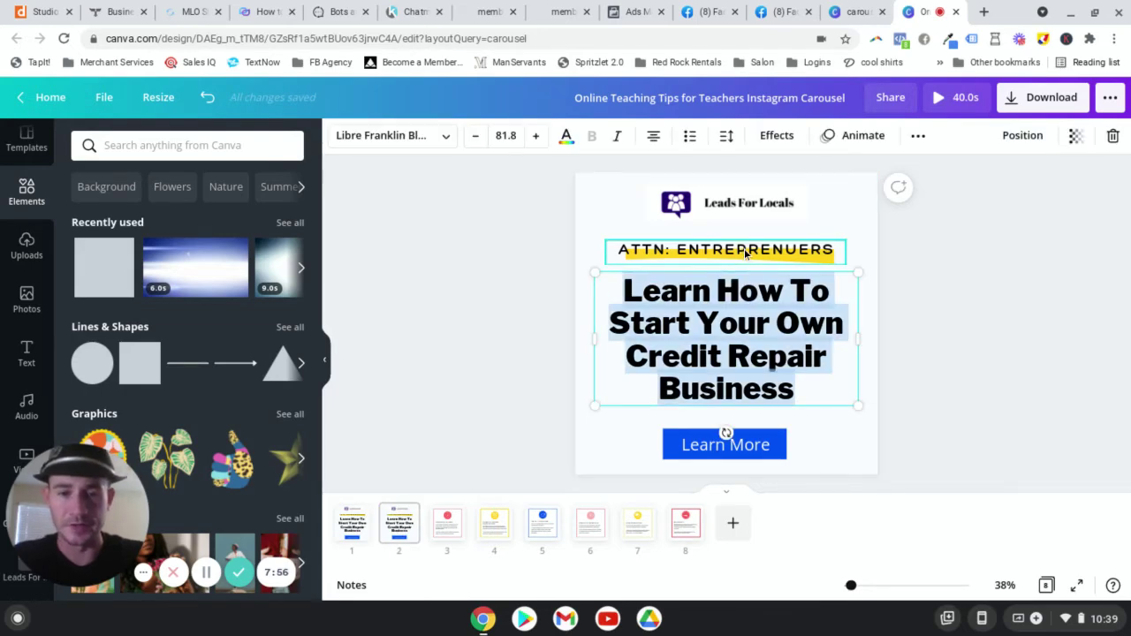
pyautogui.click(744, 254)
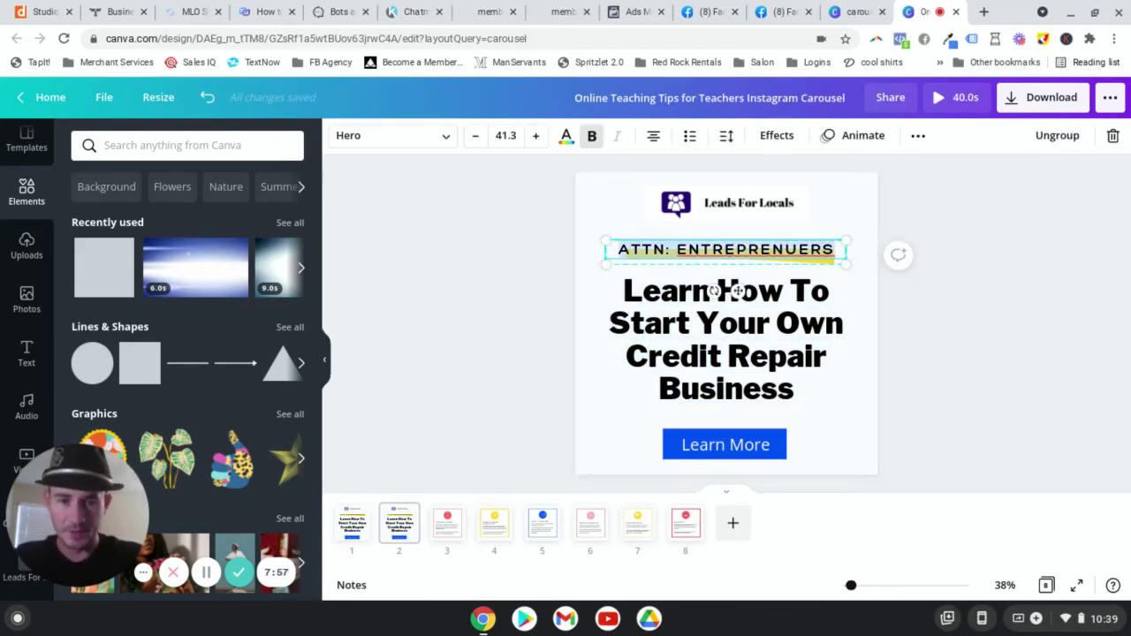
pyautogui.write('FREE TRAINING')
# Replace page 2's headline with 'Reveals How To Get Your First Client In 24 Hours'
pyautogui.click(769, 347)
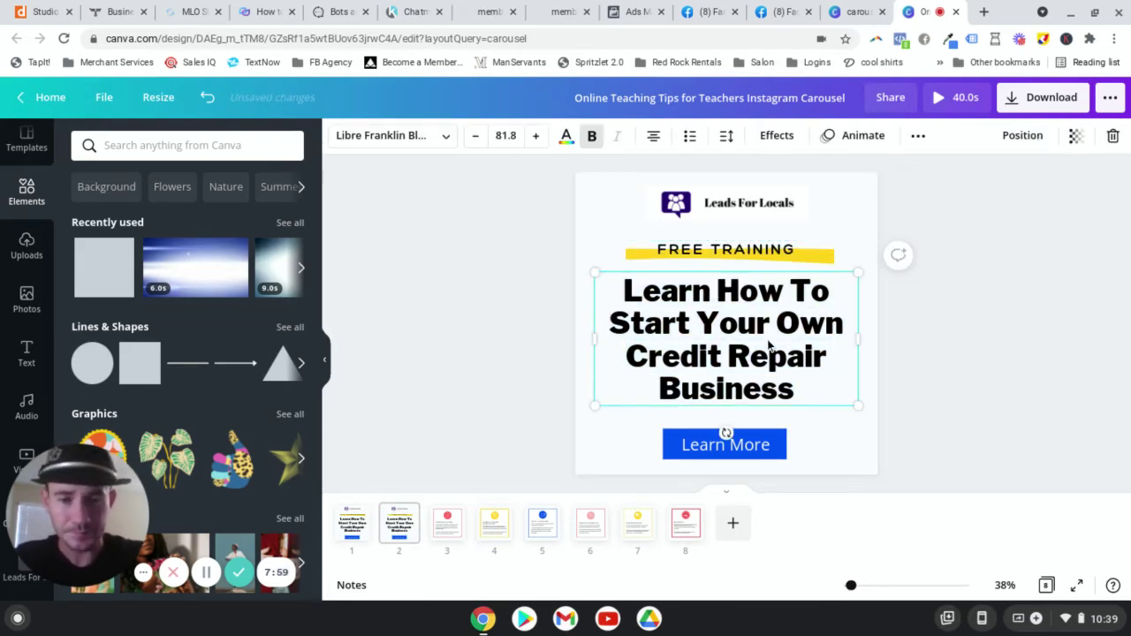
pyautogui.doubleClick(768, 346)
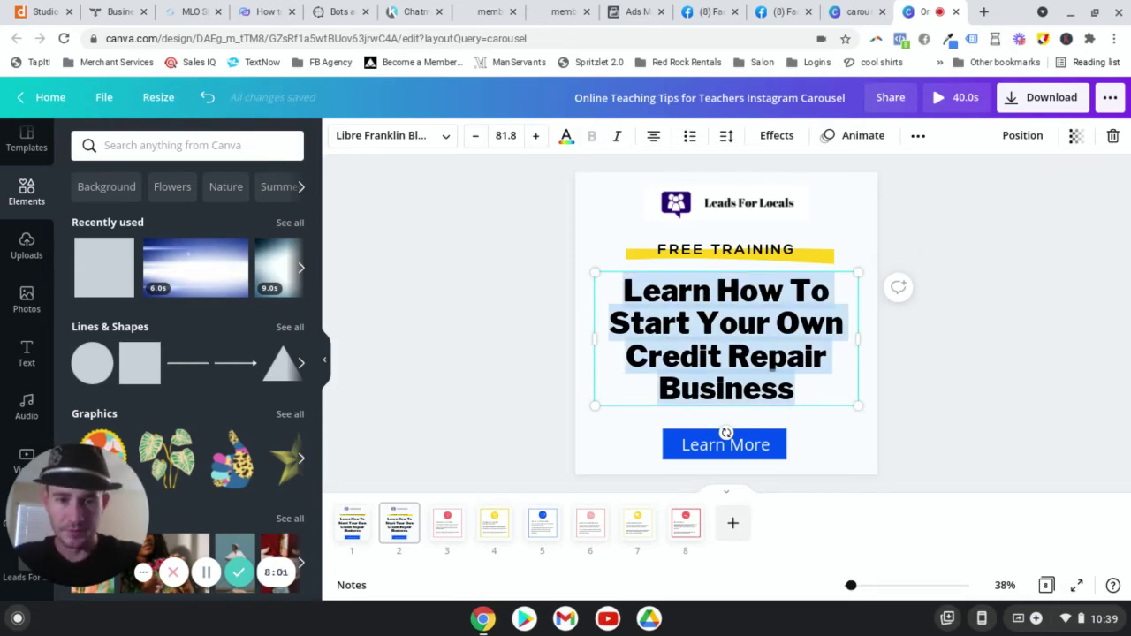
pyautogui.write('Reveals How To')
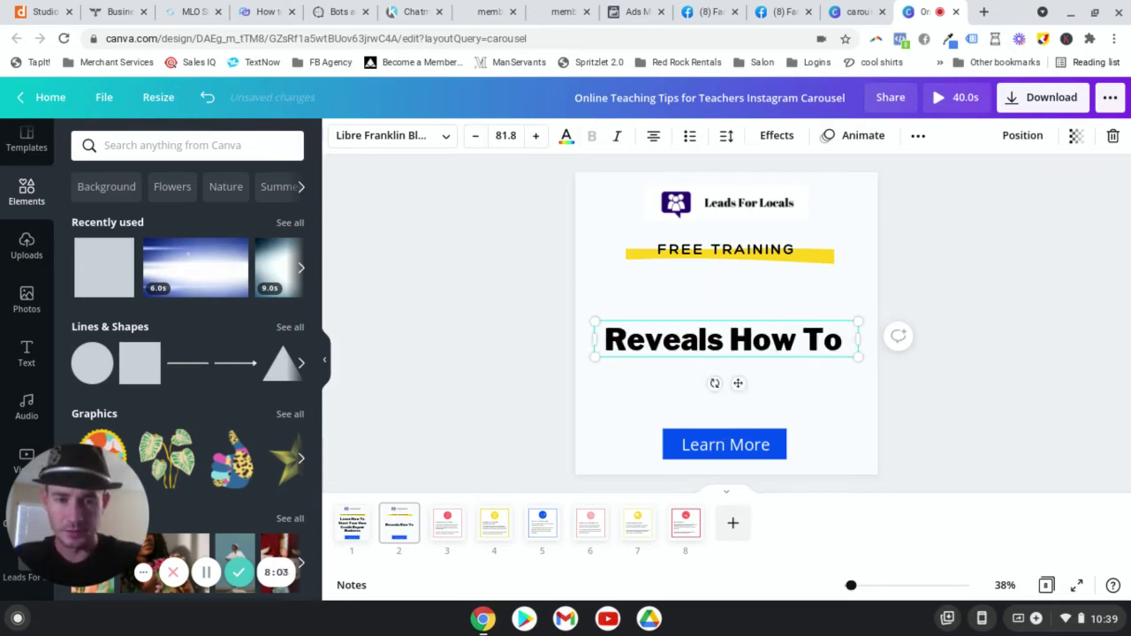
pyautogui.write(' Get Your Fire')
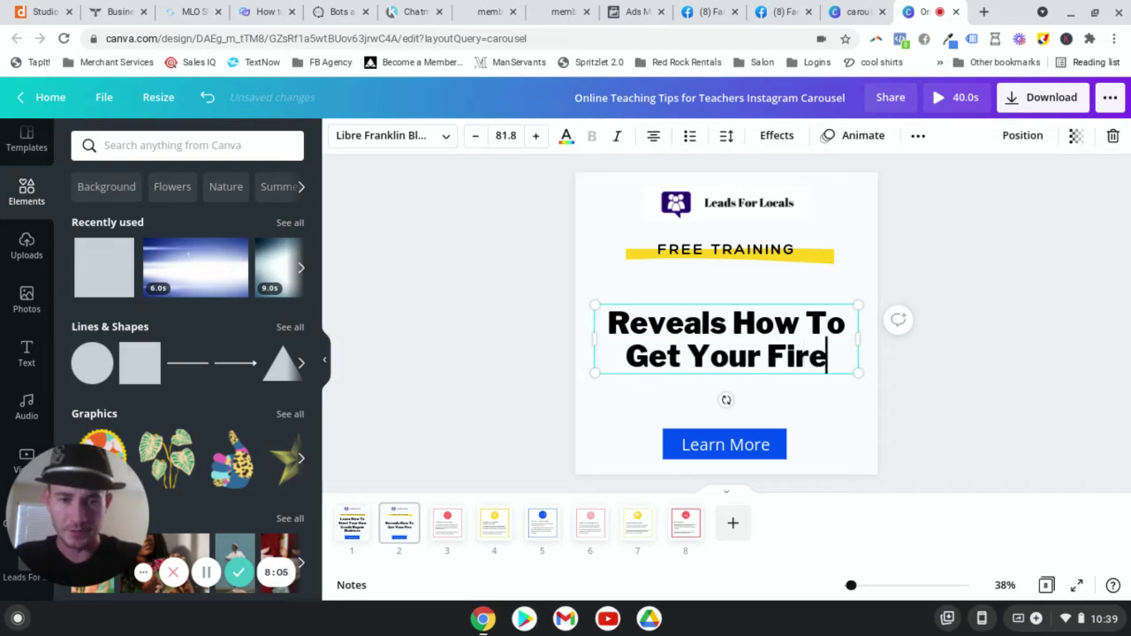
pyautogui.write('st C')
pyautogui.press('BackSpace')
pyautogui.press('BackSpace')
pyautogui.press('BackSpace')
pyautogui.press('BackSpace')
pyautogui.press('BackSpace')
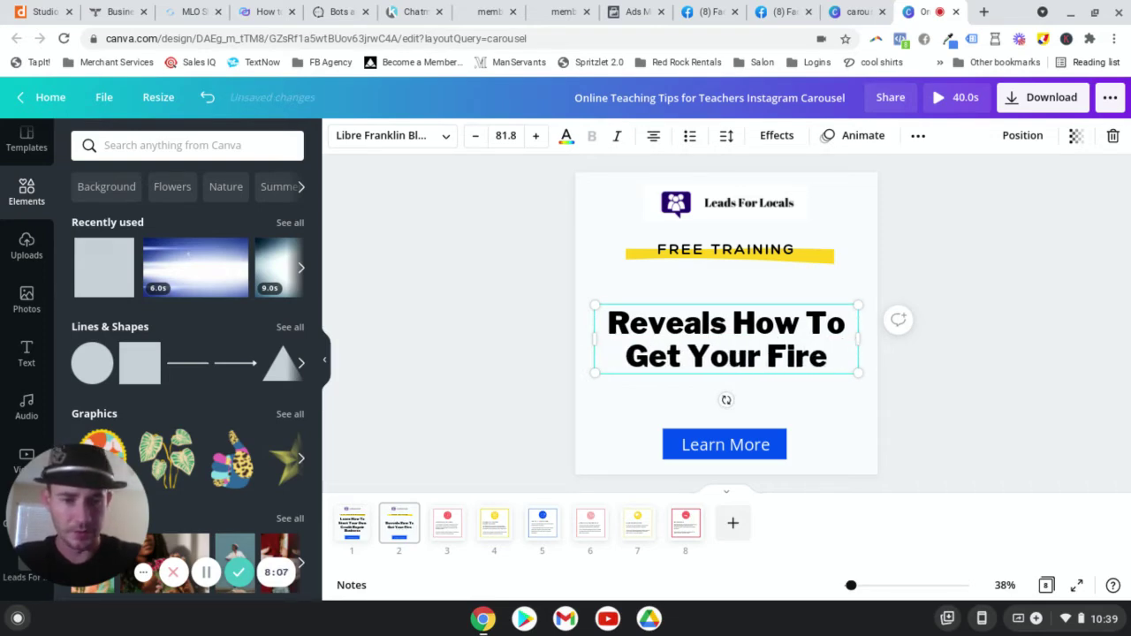
pyautogui.write('st Client')
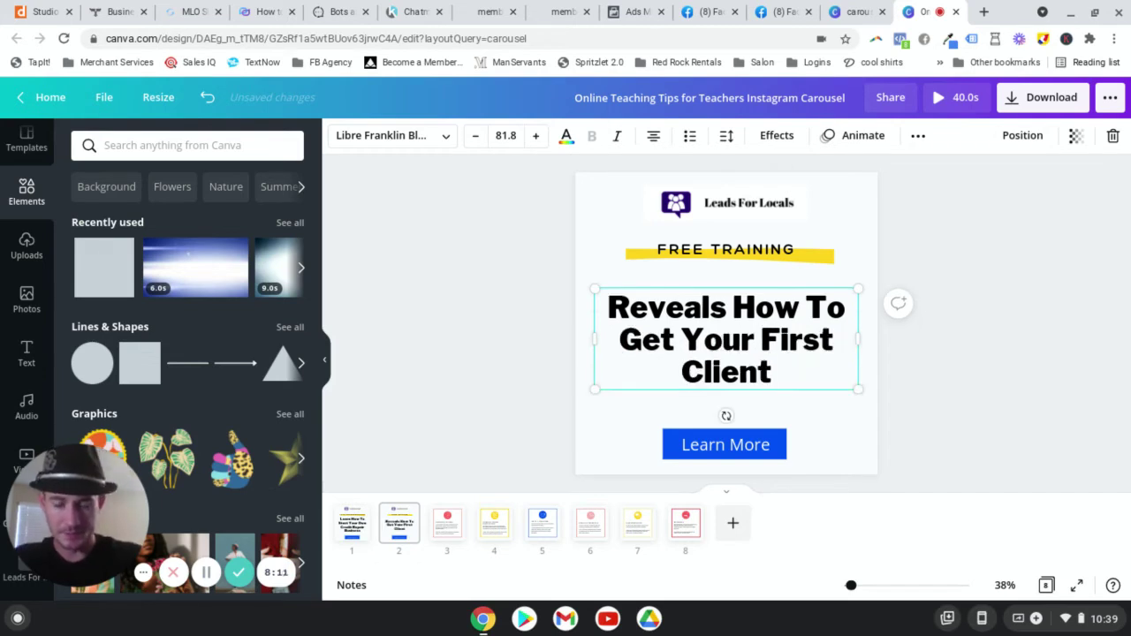
pyautogui.write(' In 24 Hours')
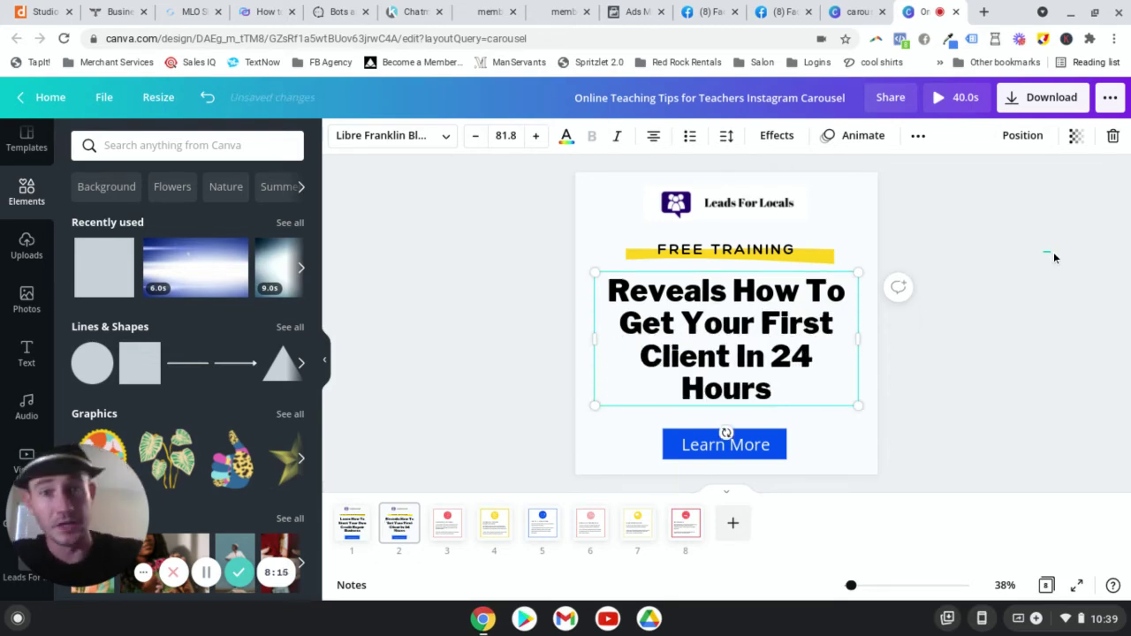
pyautogui.click(1051, 252)
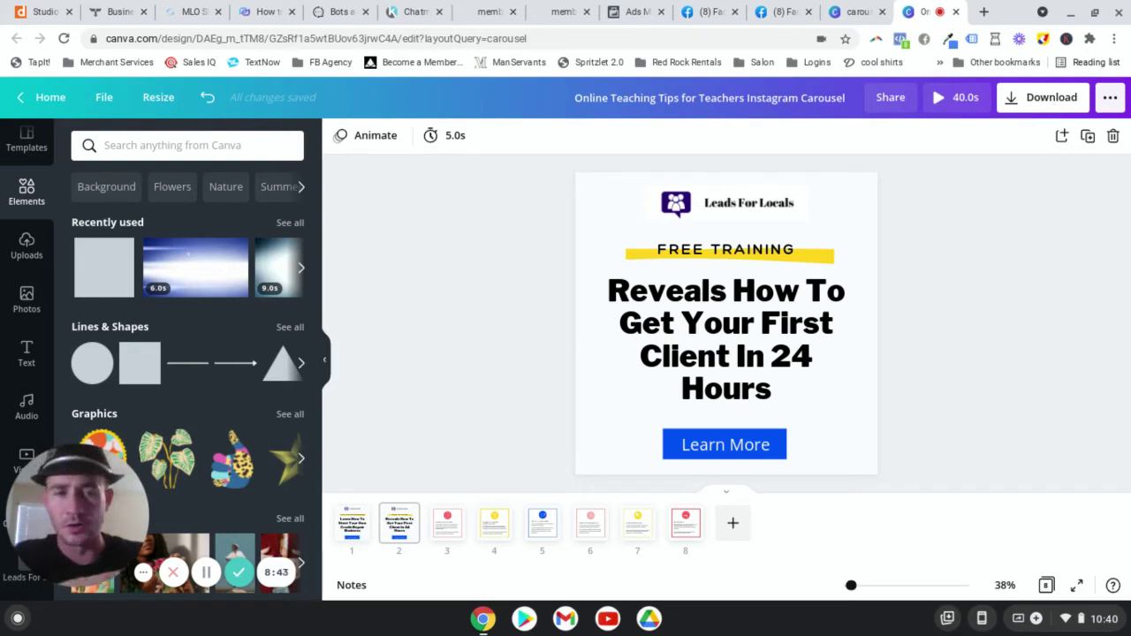
pyautogui.click(1052, 105)
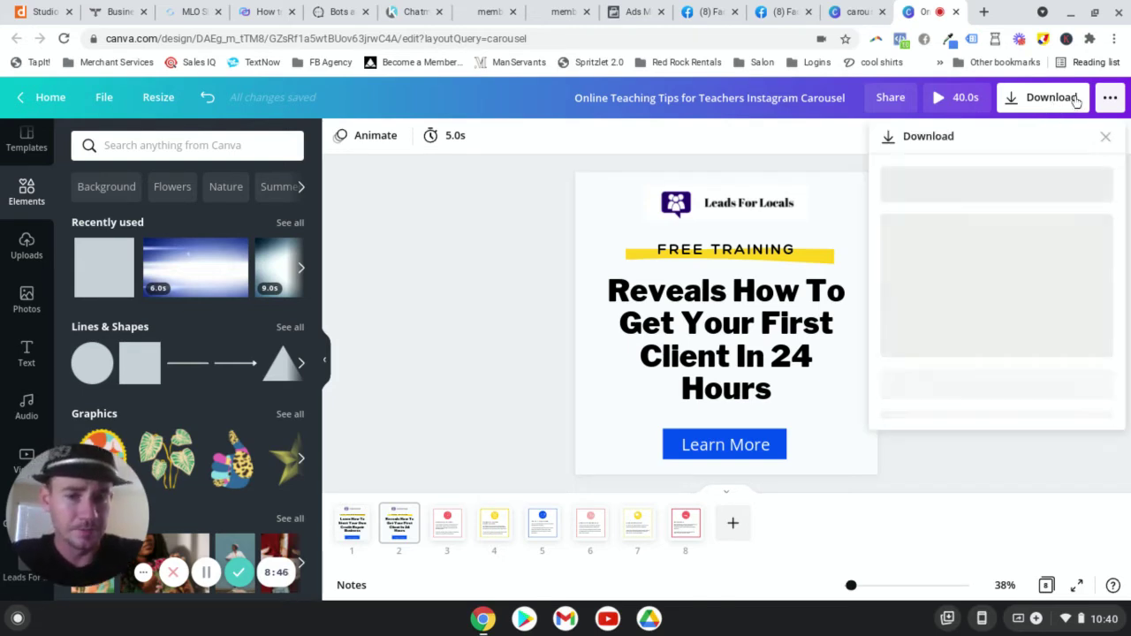
pyautogui.click(1104, 136)
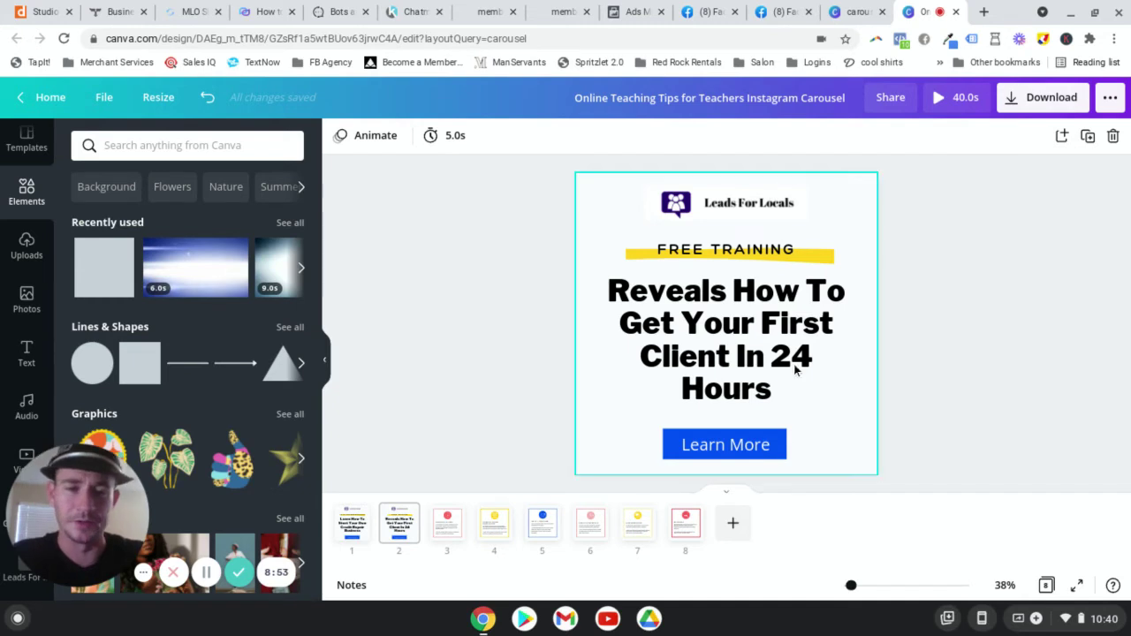
pyautogui.click(1031, 107)
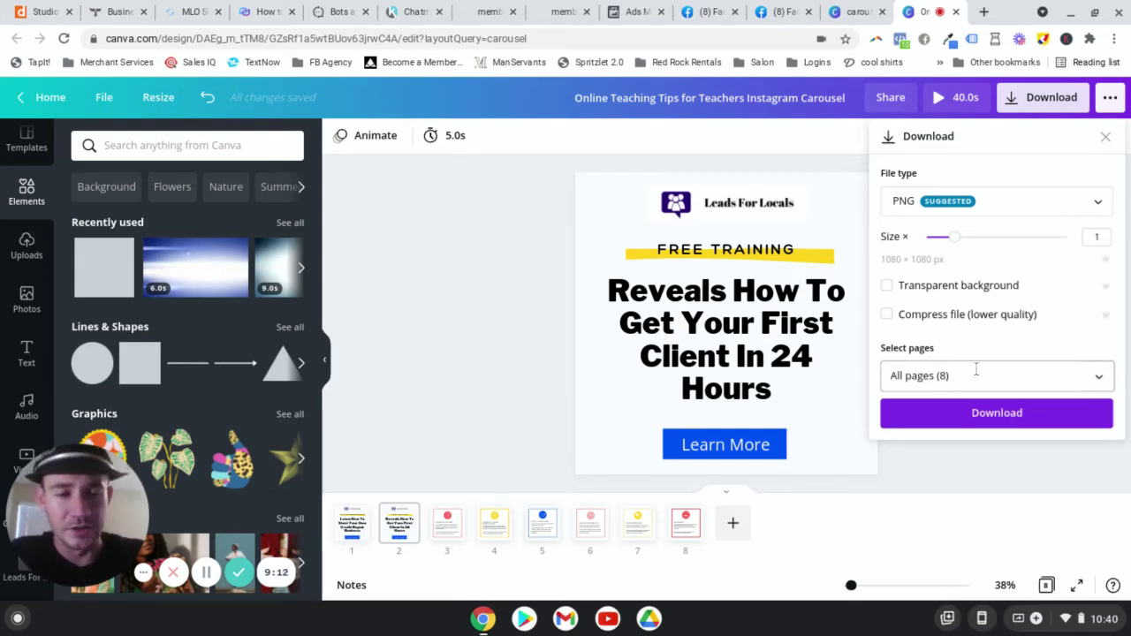
pyautogui.click(975, 369)
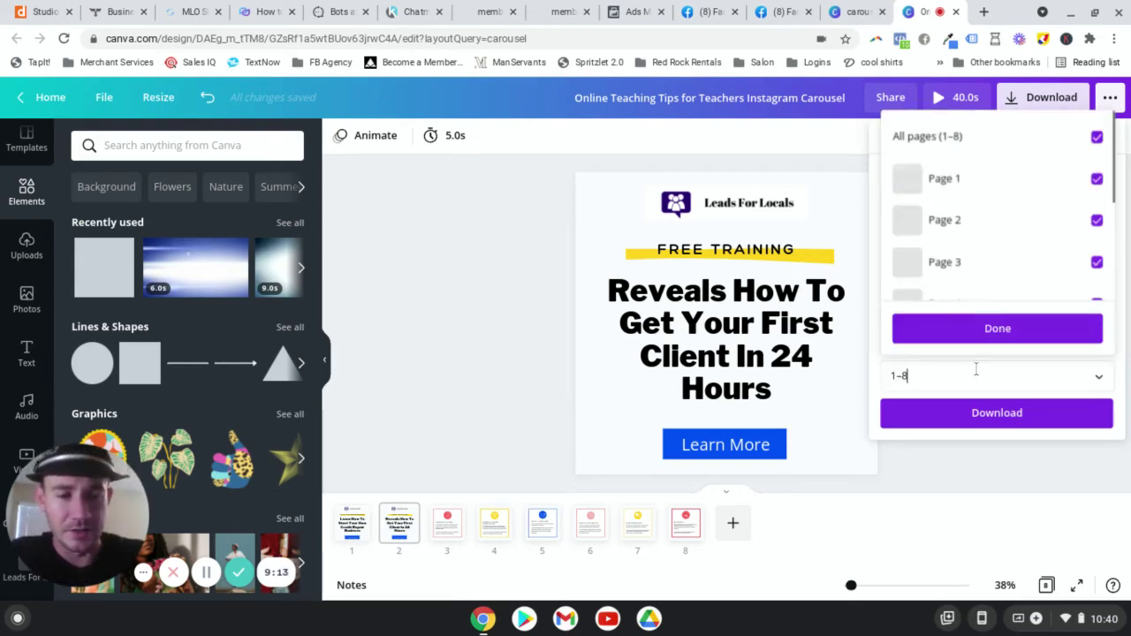
pyautogui.click(1098, 139)
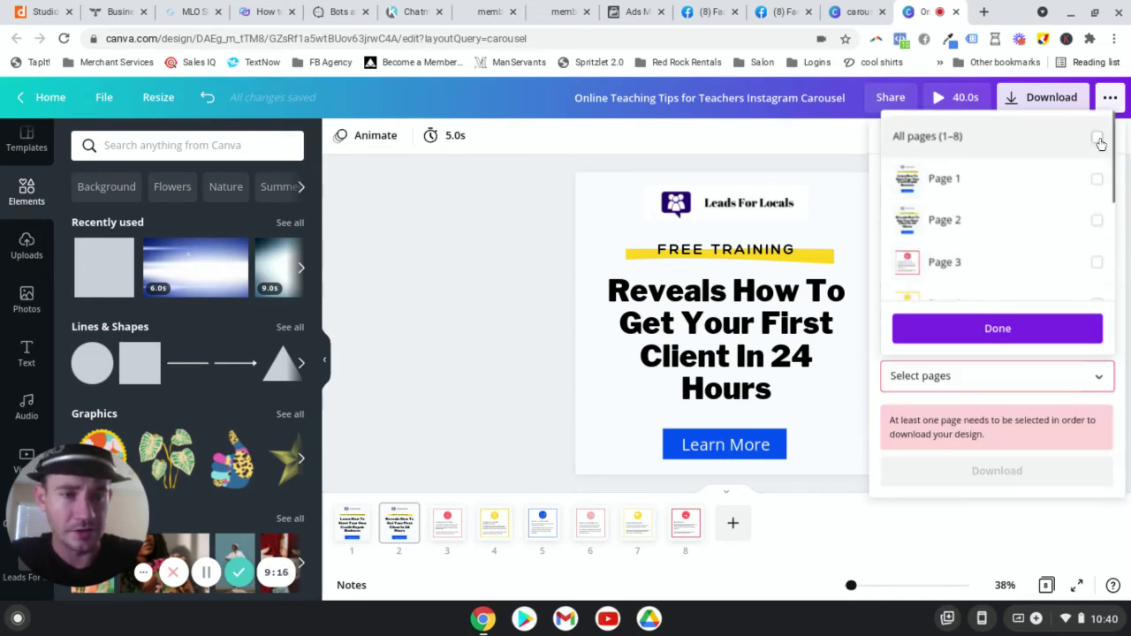
pyautogui.click(1097, 179)
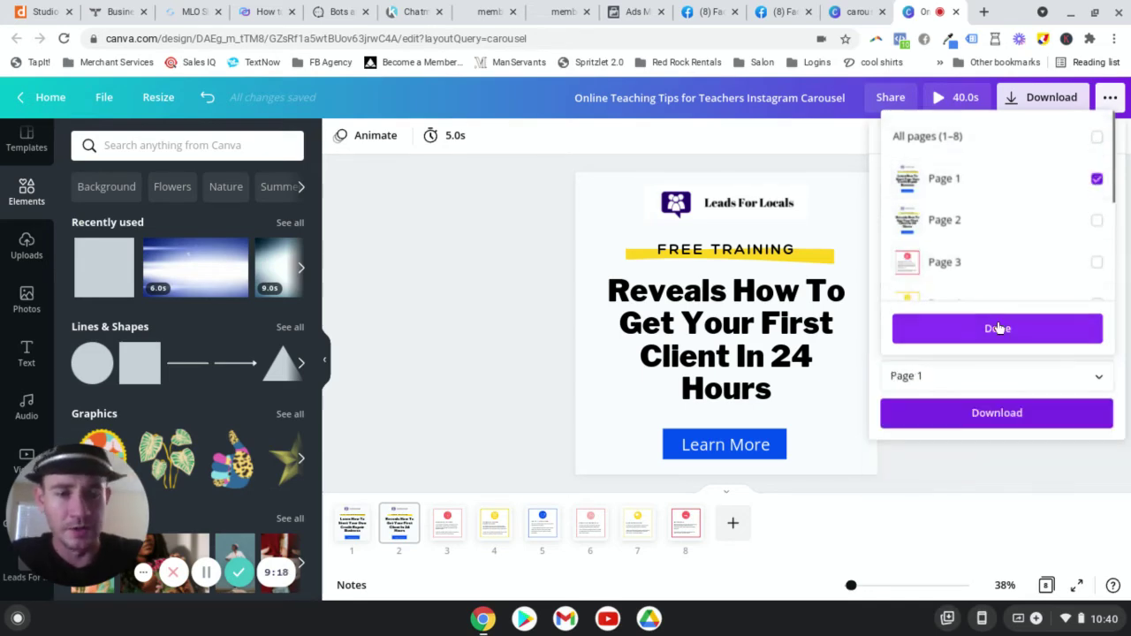
pyautogui.click(997, 328)
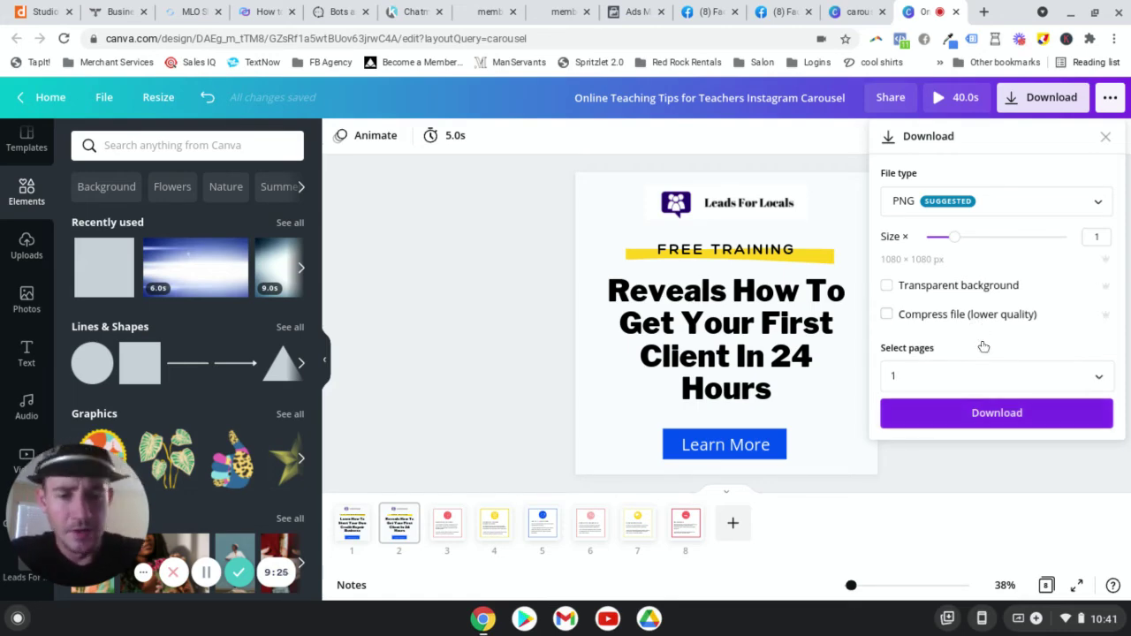
pyautogui.click(1003, 373)
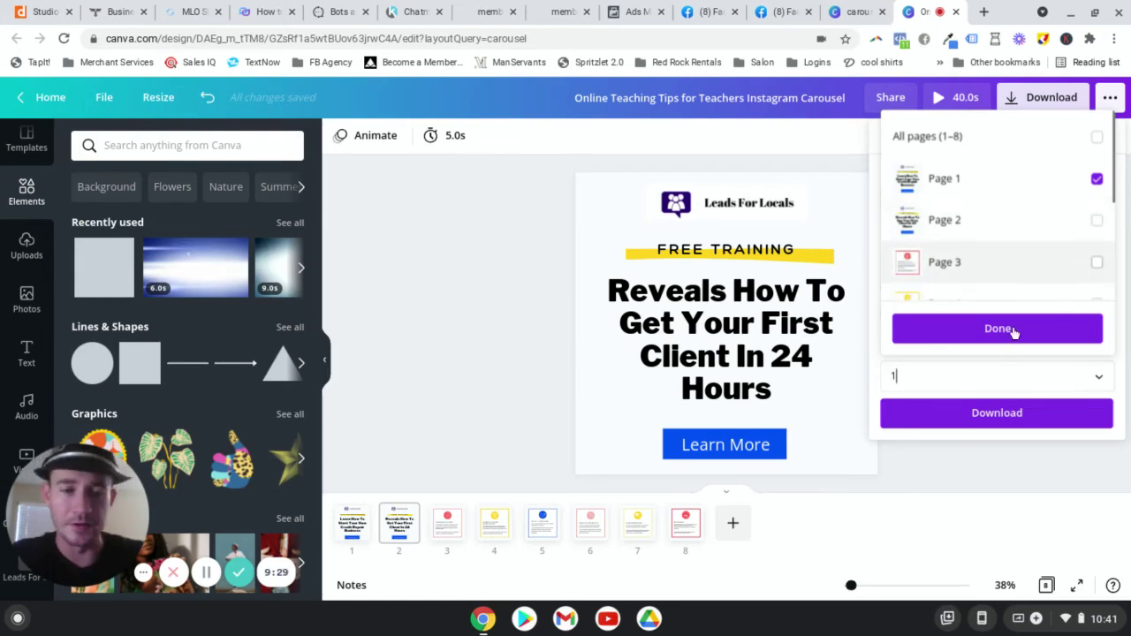
pyautogui.click(1079, 327)
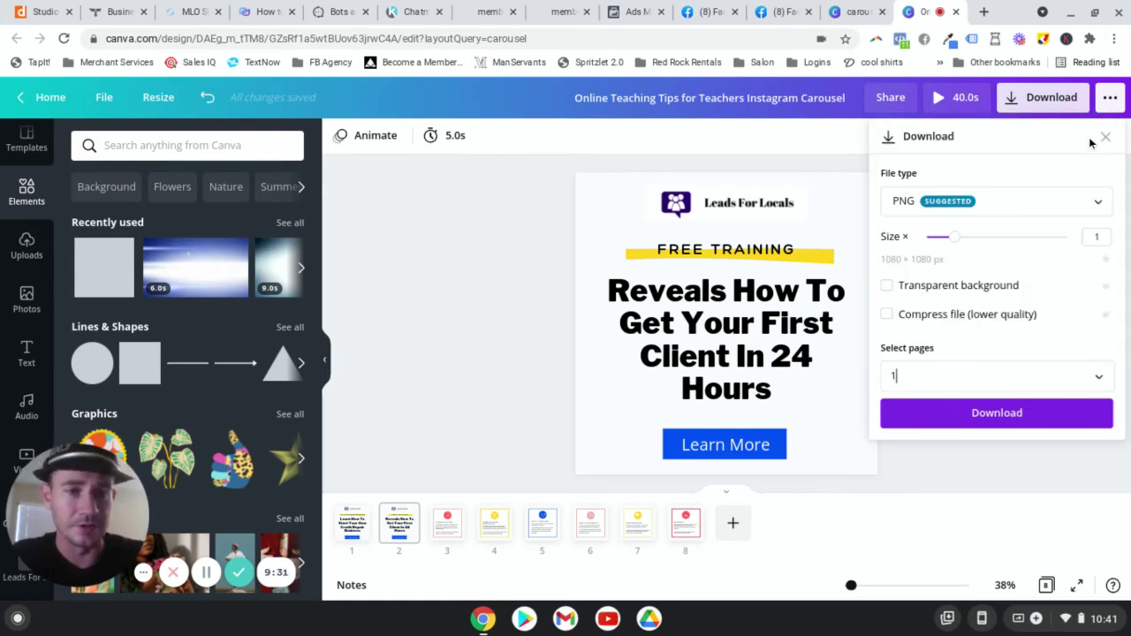
pyautogui.click(1105, 140)
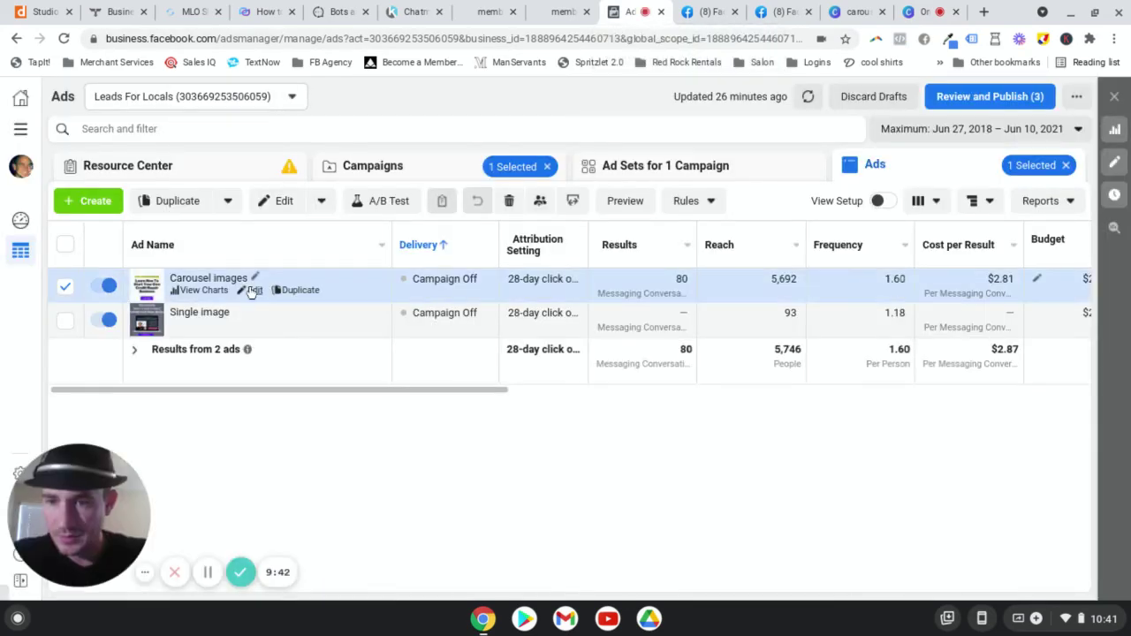
# Open the Carousel images ad in Ads Manager for editing and switch its preview off
pyautogui.click(253, 290)
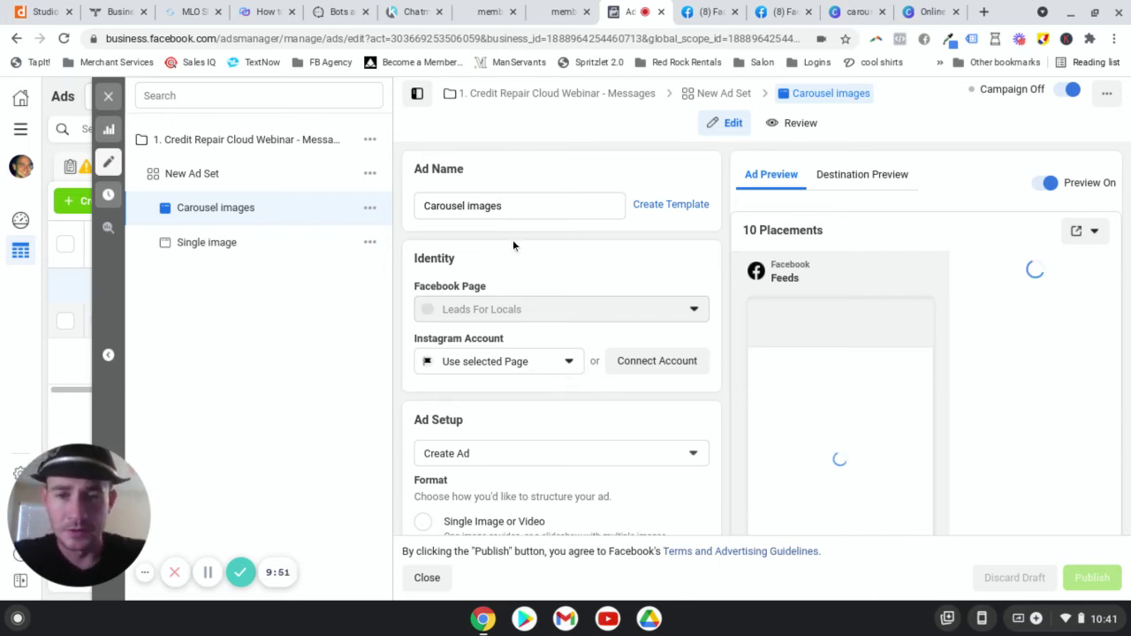
pyautogui.click(1053, 183)
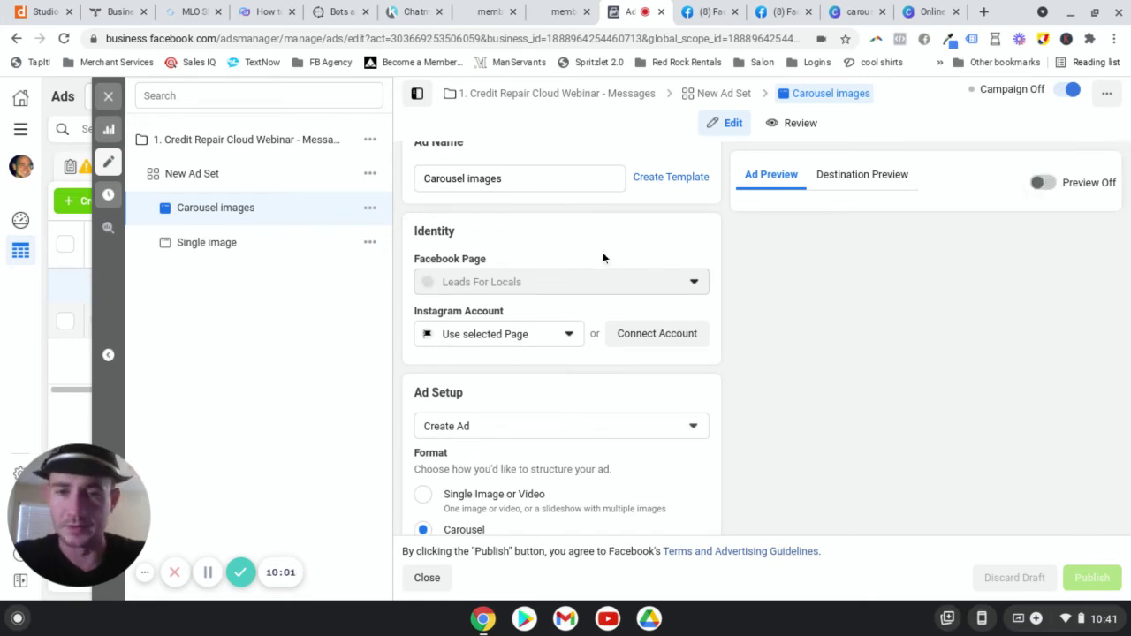
# Add a new fifth image card to the carousel via Add Media > Add Image
pyautogui.scroll(-3, 579, 352)
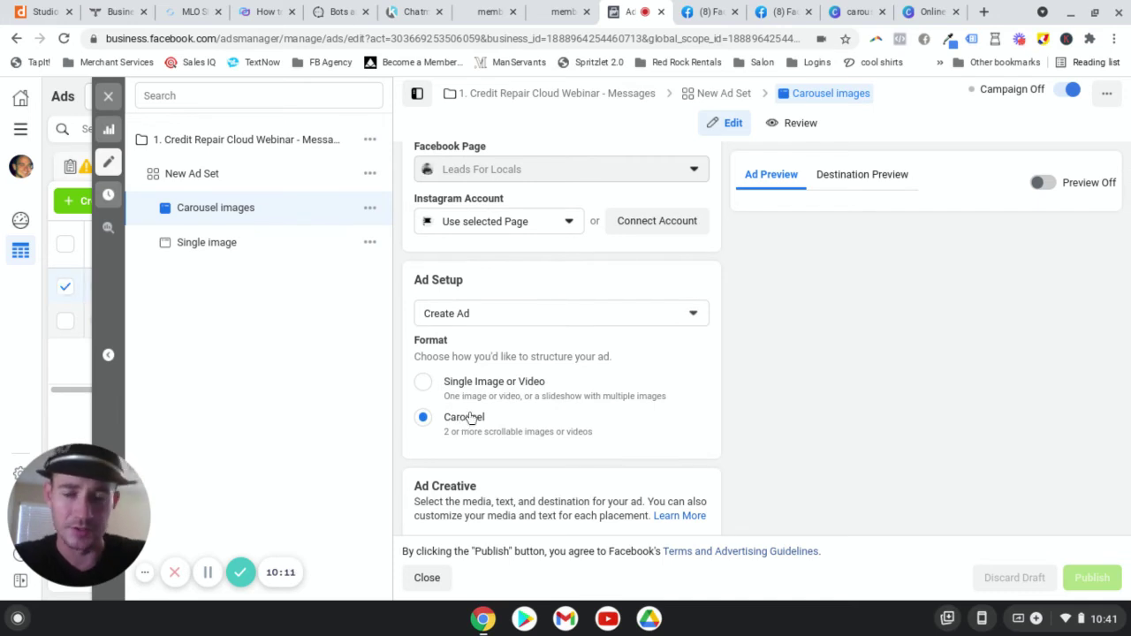
pyautogui.scroll(-3, 551, 339)
pyautogui.scroll(-5, 551, 338)
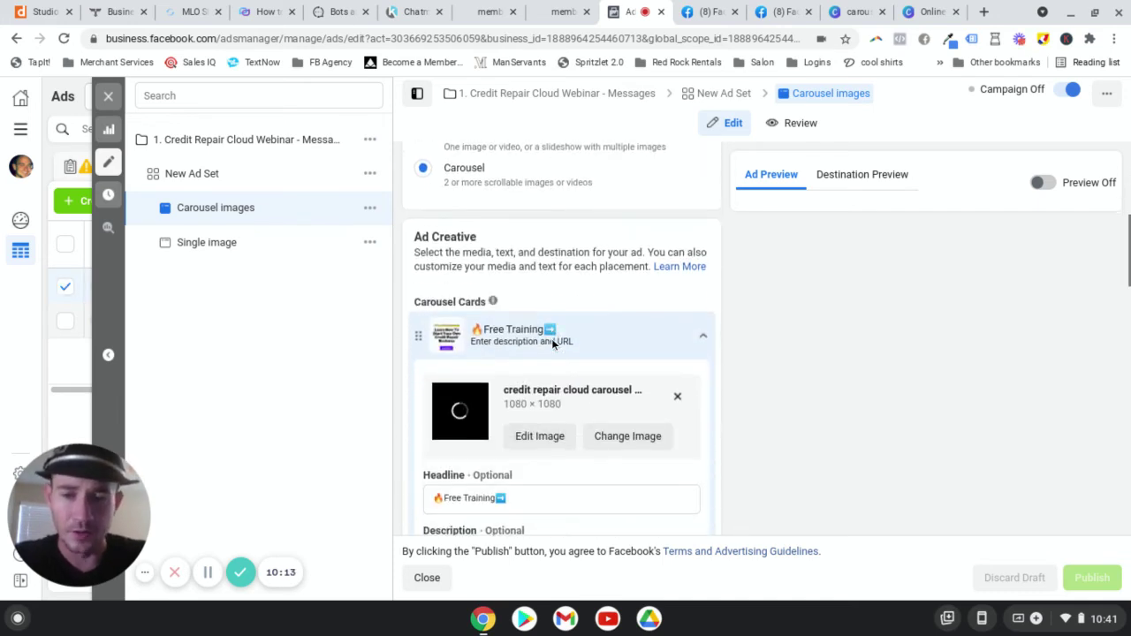
pyautogui.scroll(-3, 551, 338)
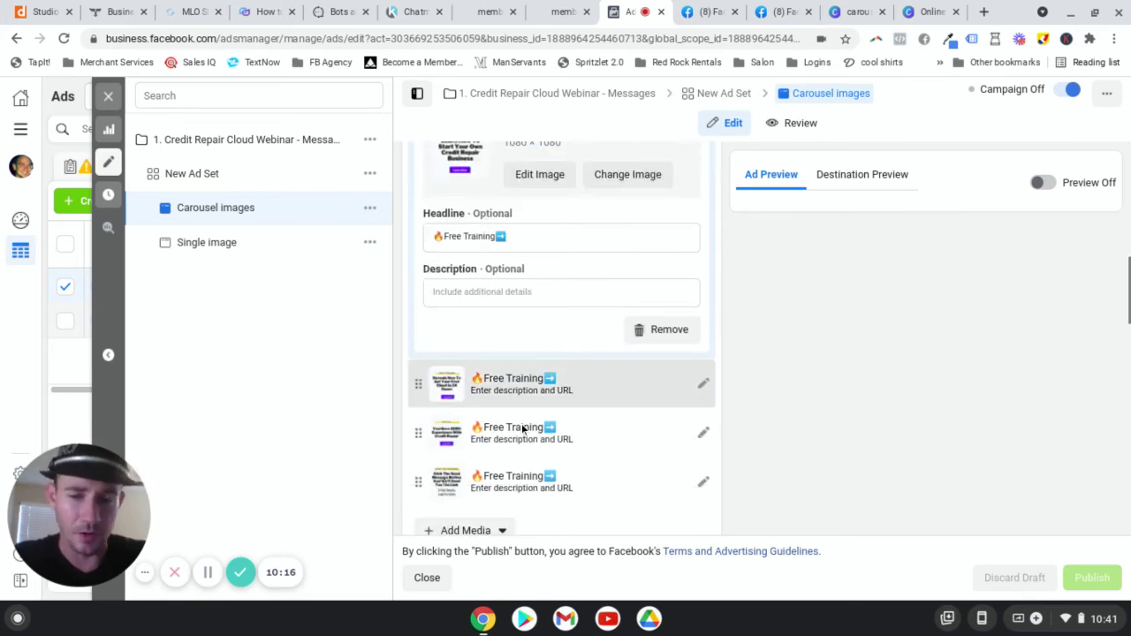
pyautogui.scroll(-3, 523, 426)
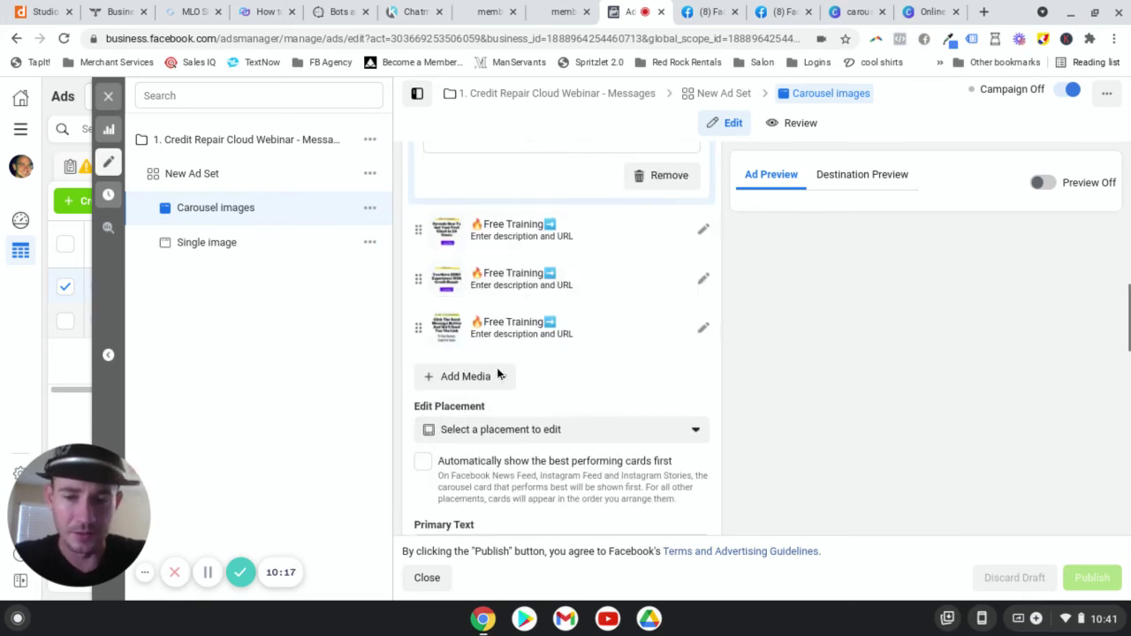
pyautogui.click(471, 382)
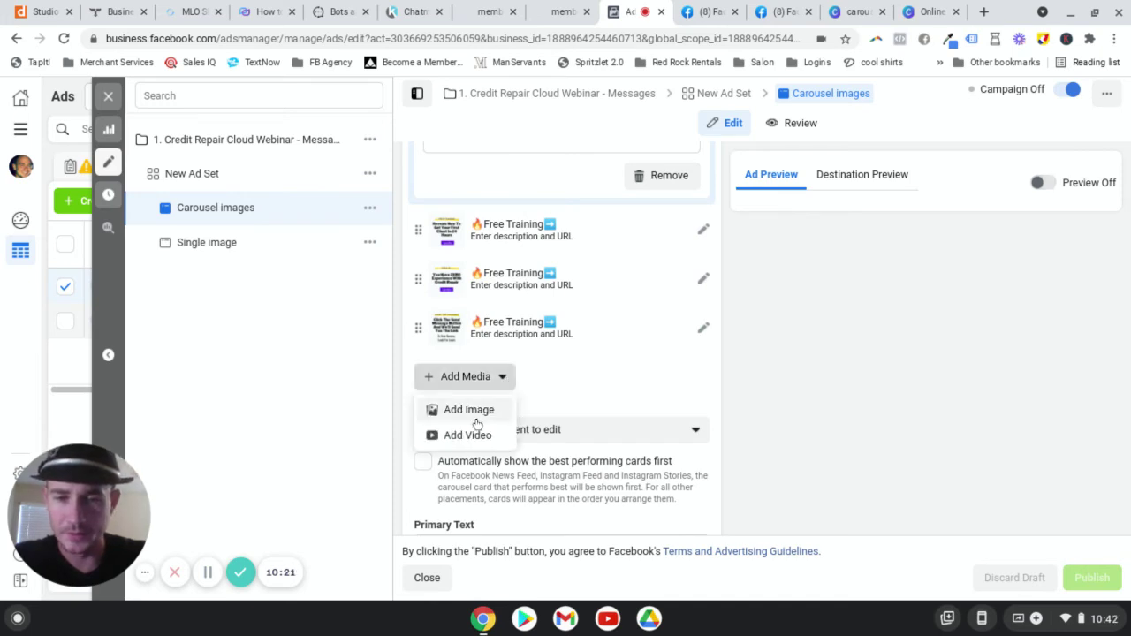
pyautogui.click(491, 377)
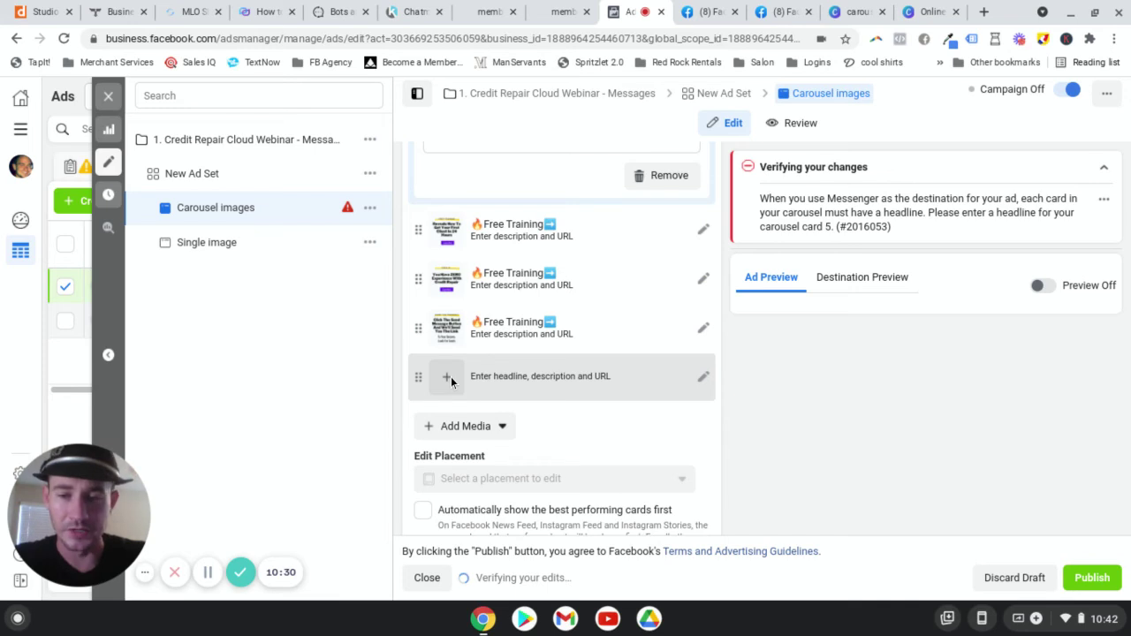
# Expand the empty fifth card, close the image library without choosing an image, and select its Headline field
pyautogui.click(451, 376)
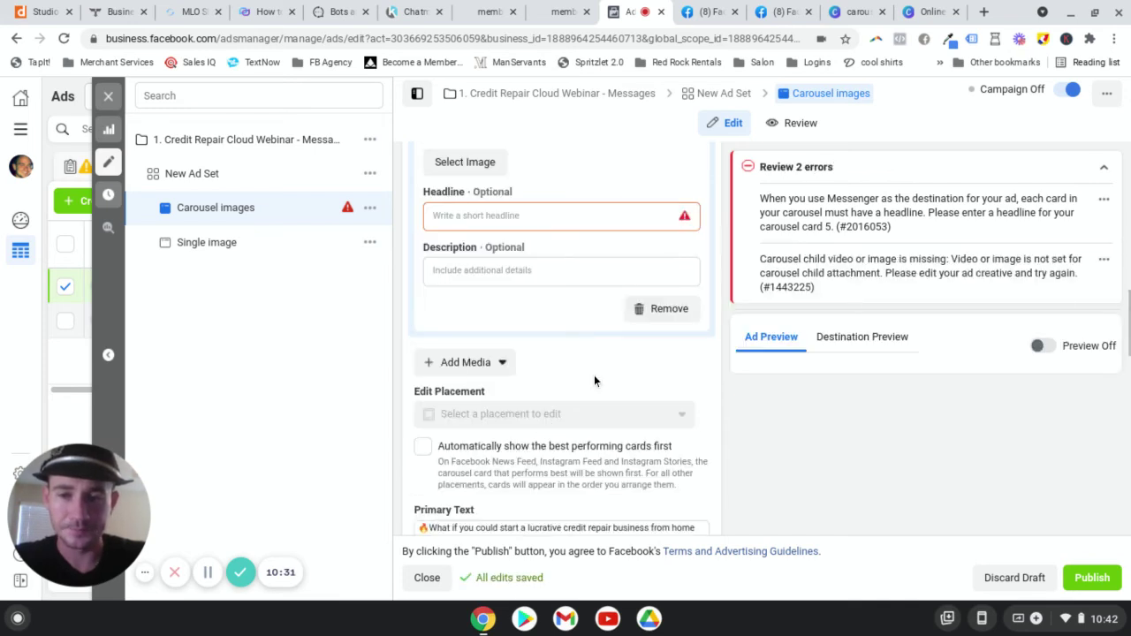
pyautogui.scroll(2, 594, 375)
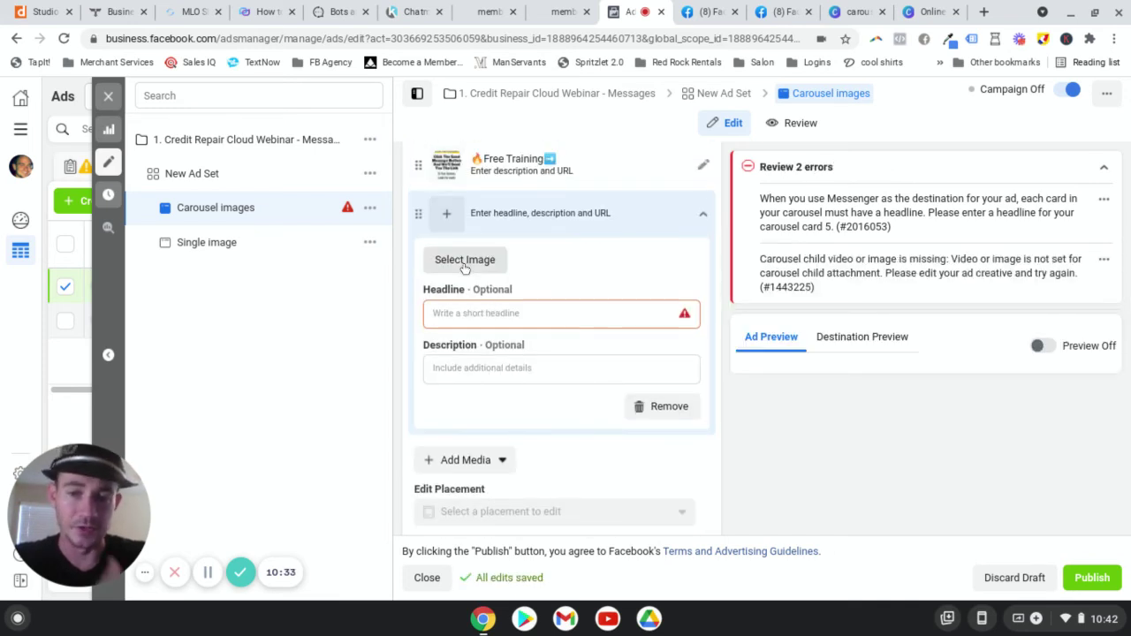
pyautogui.click(465, 261)
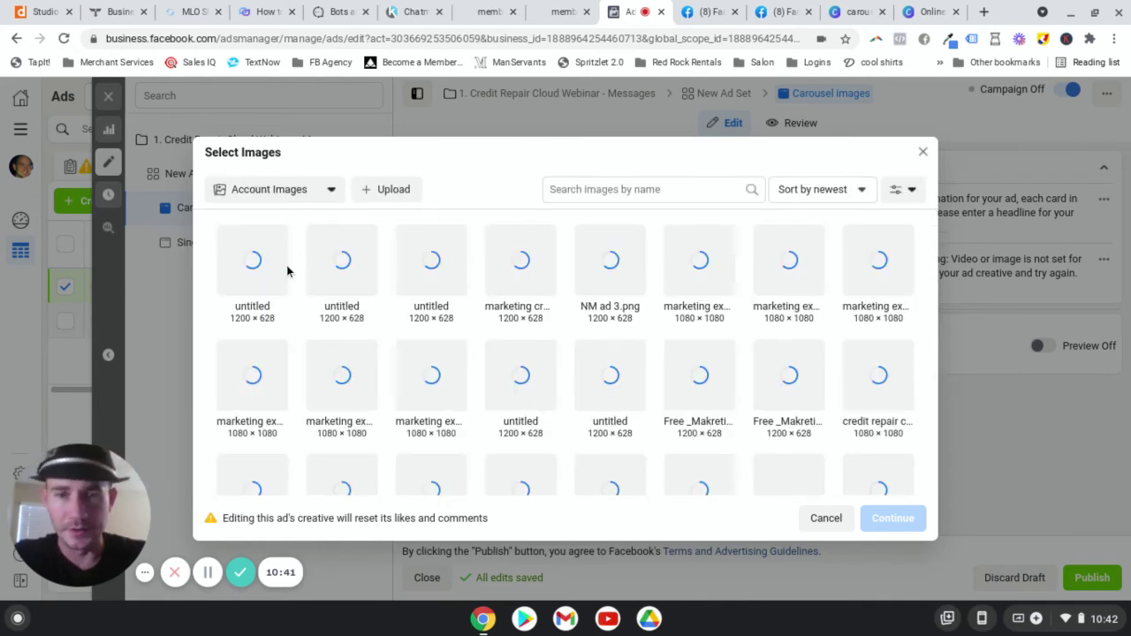
pyautogui.click(922, 153)
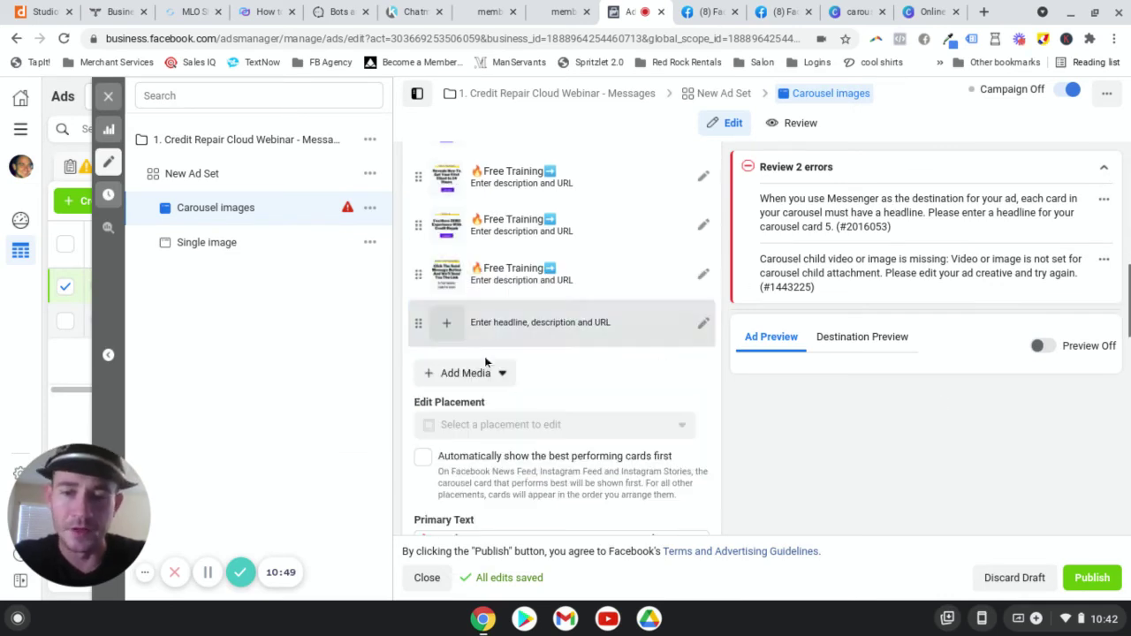
pyautogui.click(514, 326)
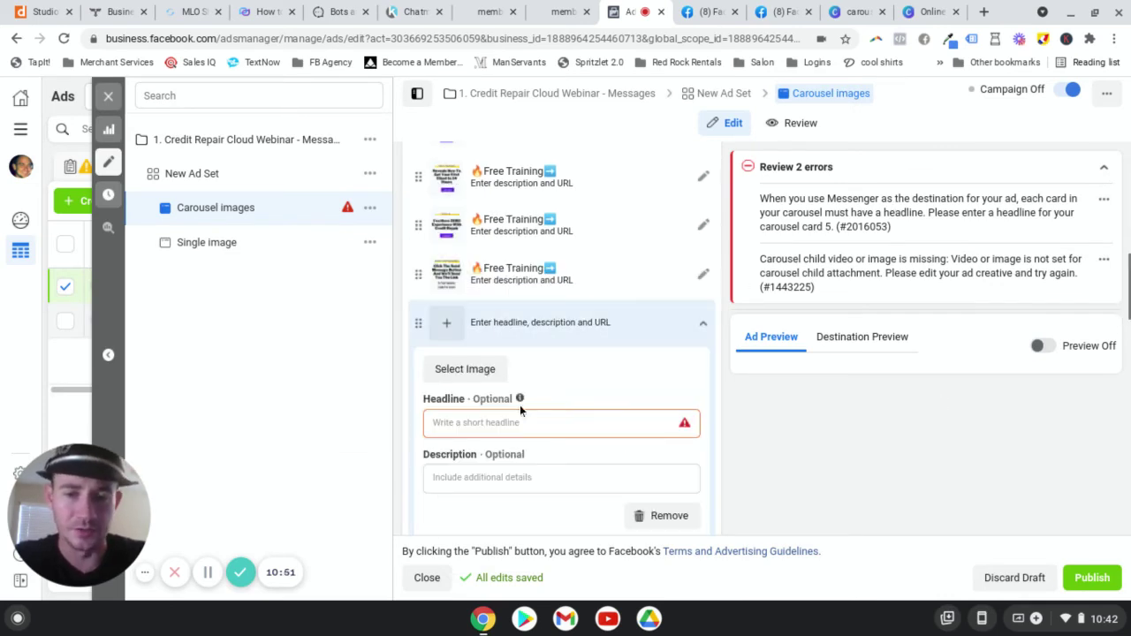
pyautogui.click(506, 425)
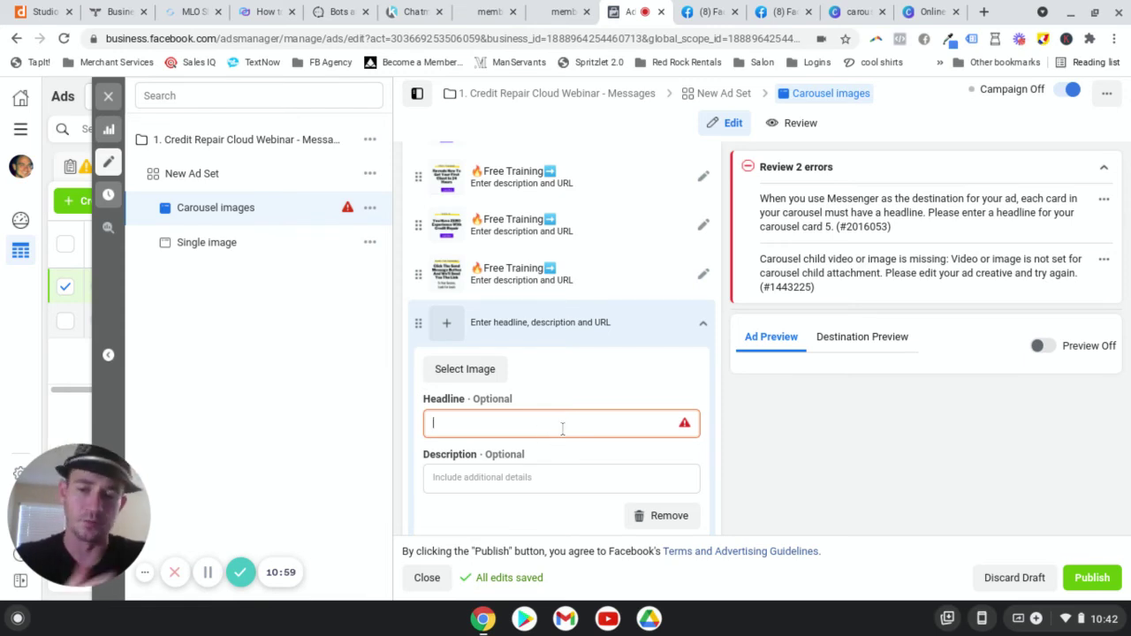
# In a new tab, search emojipedia.org for 'pointing right' and open the Right Arrow emoji page
pyautogui.click(983, 11)
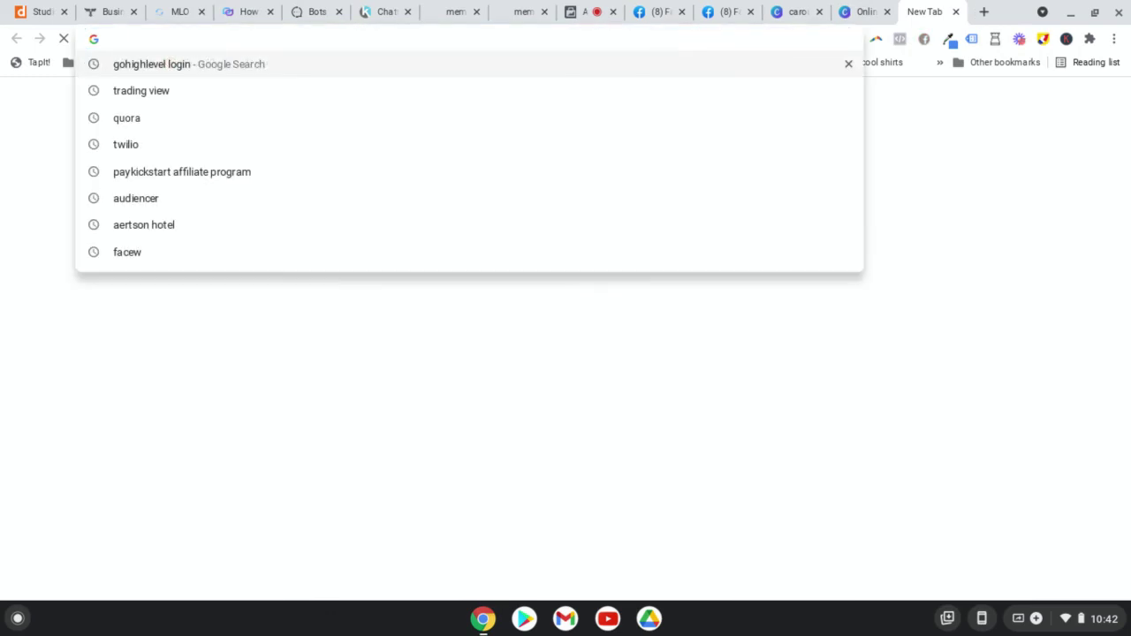
pyautogui.write('emojipedia.org')
pyautogui.press('Return')
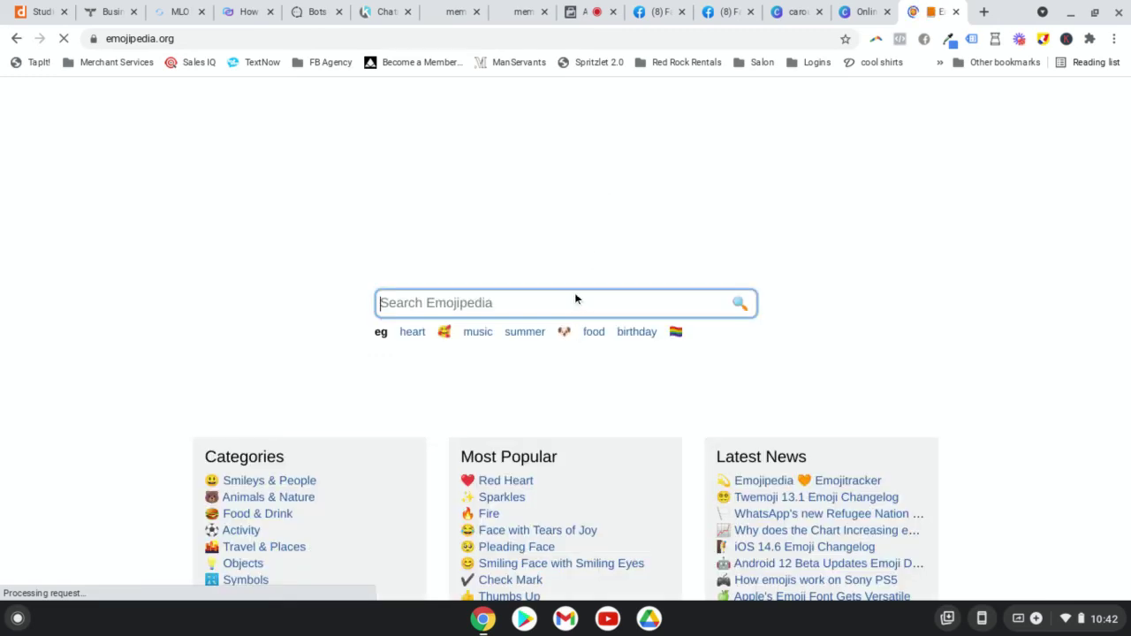
pyautogui.click(538, 309)
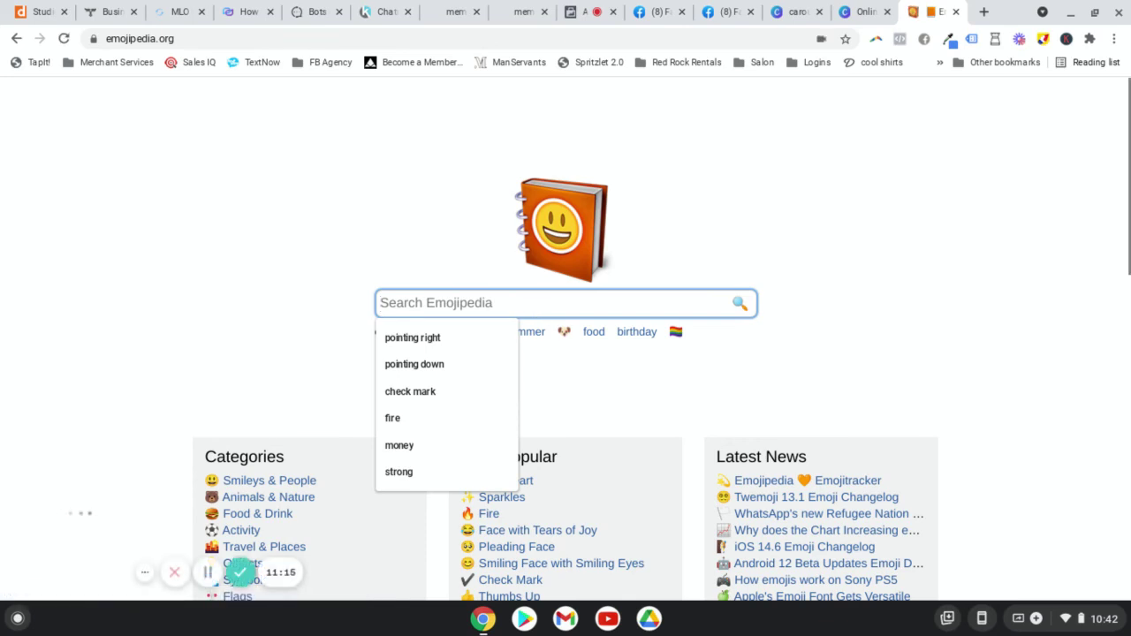
pyautogui.click(432, 336)
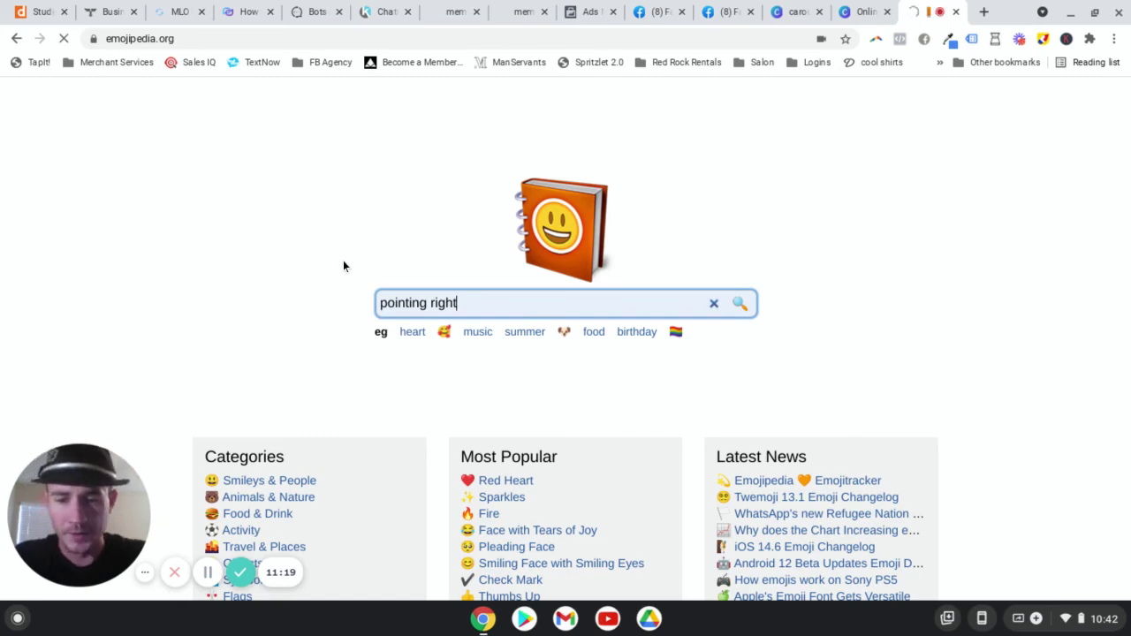
pyautogui.press('Return')
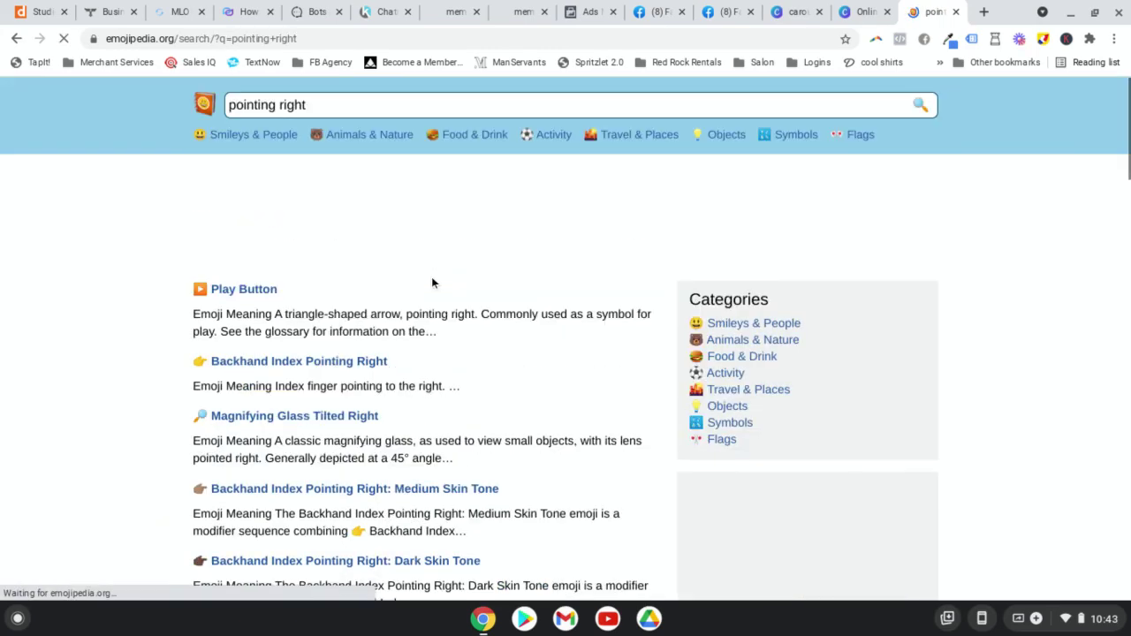
pyautogui.scroll(-6, 421, 295)
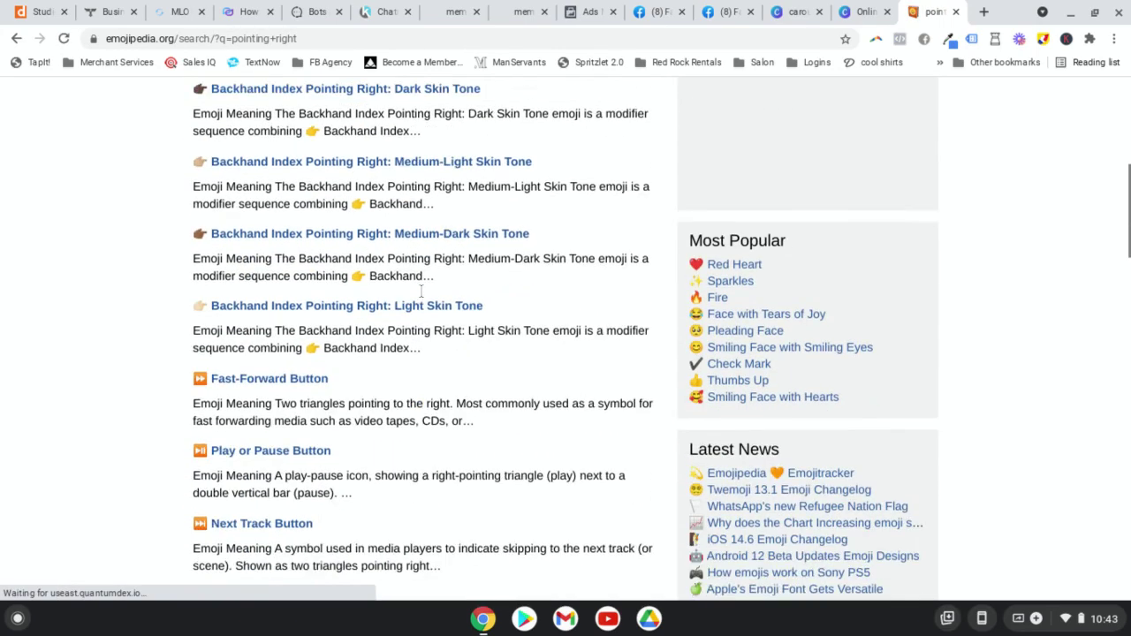
pyautogui.scroll(-5, 421, 295)
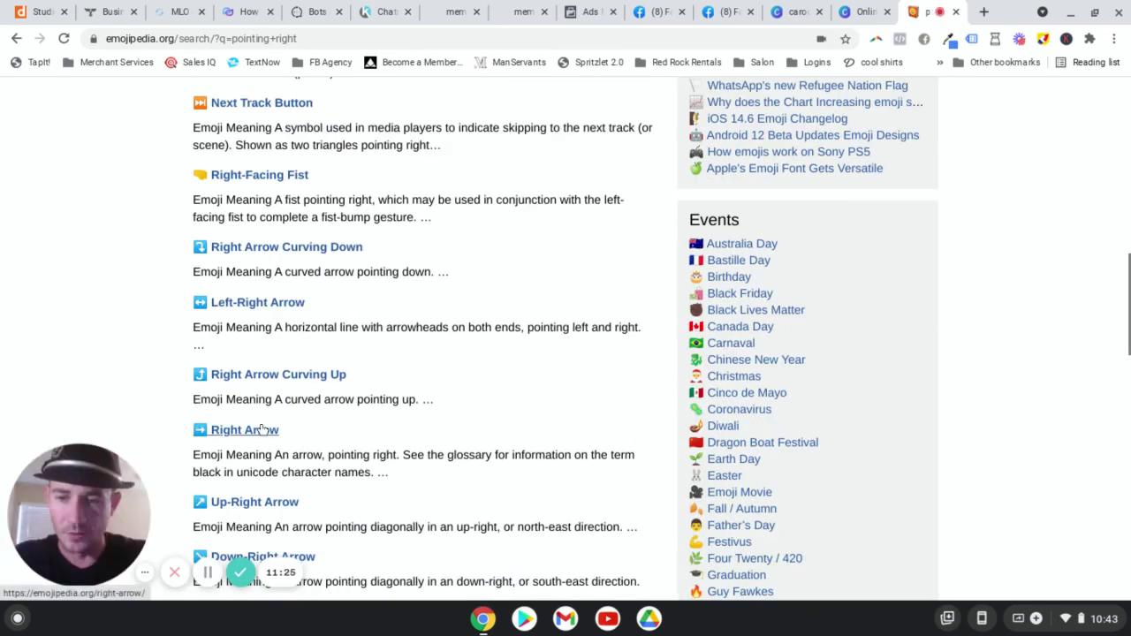
pyautogui.click(261, 430)
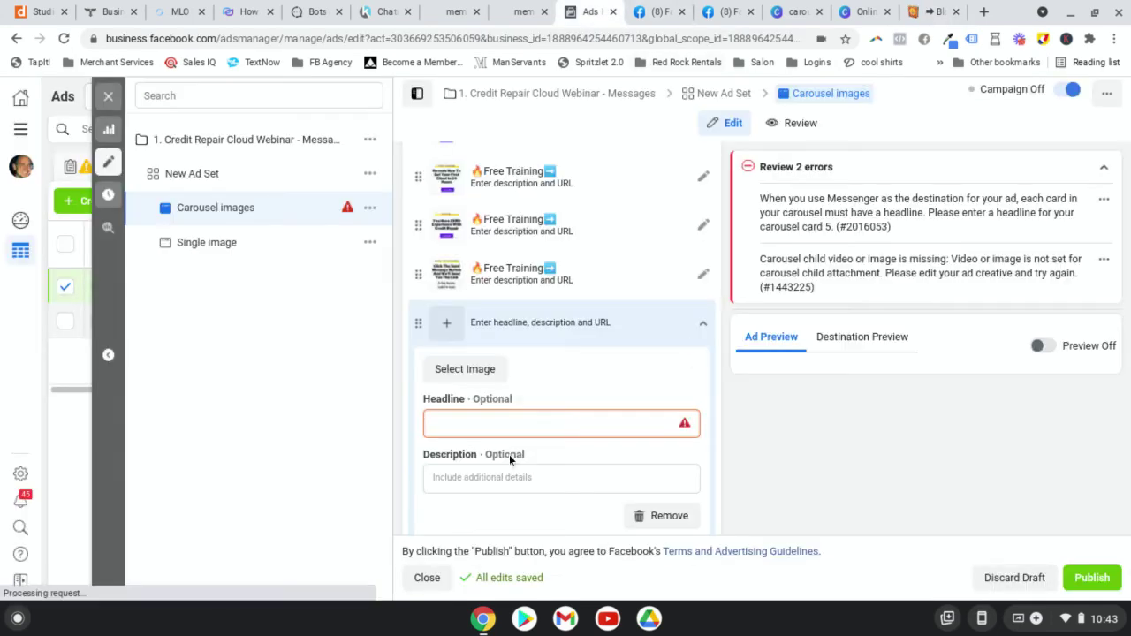
# Make card 5's headline 'Free Training➡️' by pasting the arrow and adding 'Free Training' before it
pyautogui.hotkey('ctrl', 'v')
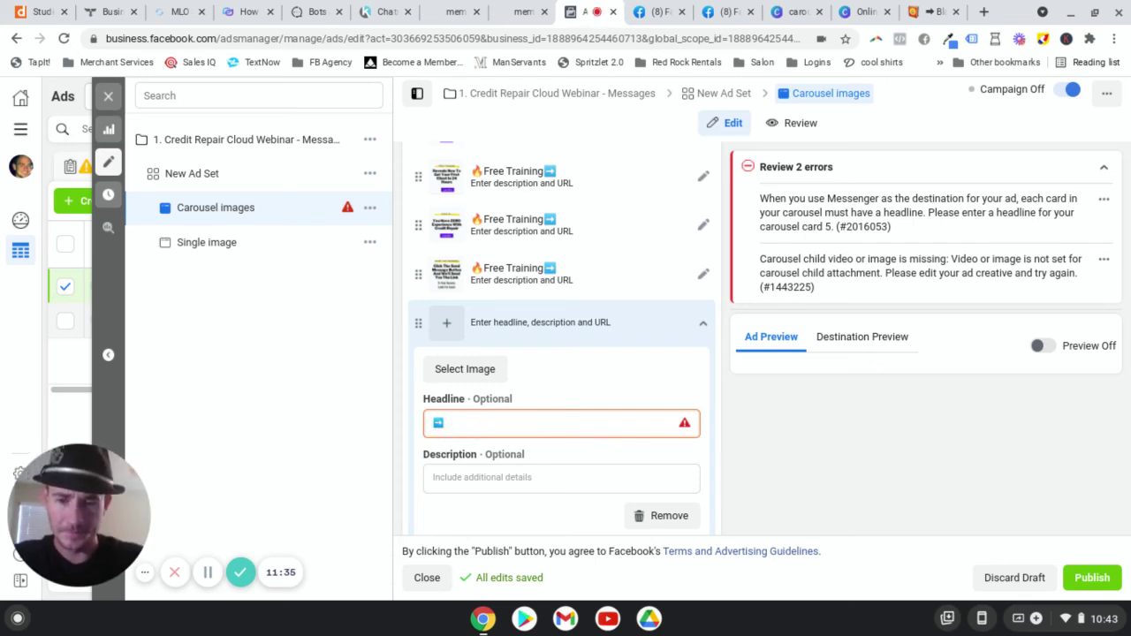
pyautogui.click(469, 424)
pyautogui.hotkey('ctrl', 'v')
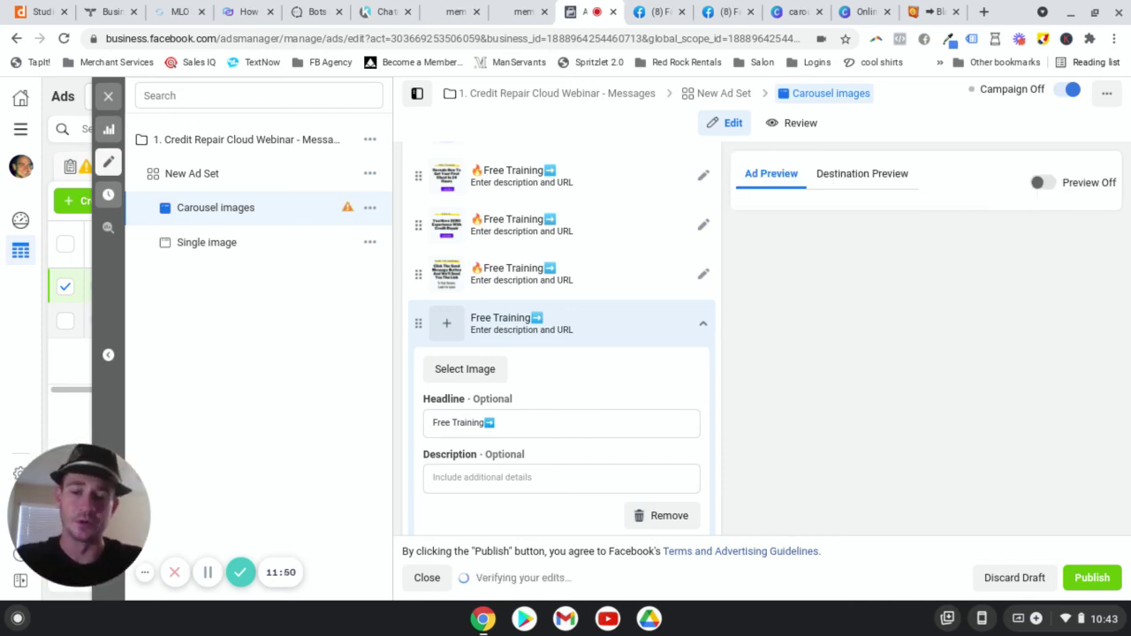
pyautogui.scroll(-5, 527, 389)
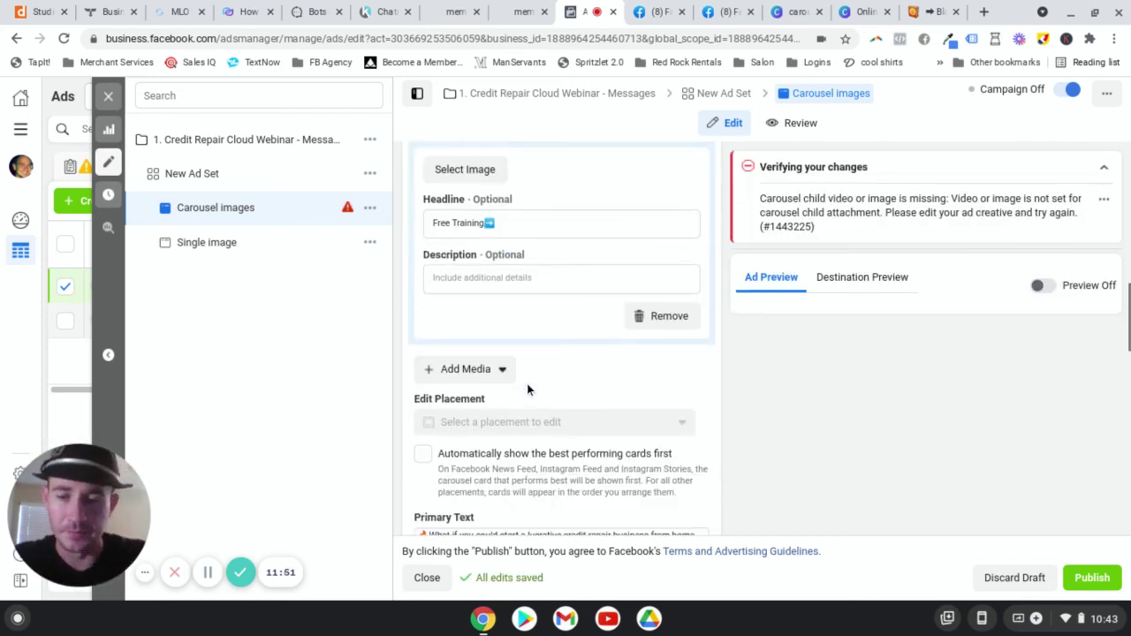
pyautogui.scroll(-10, 528, 390)
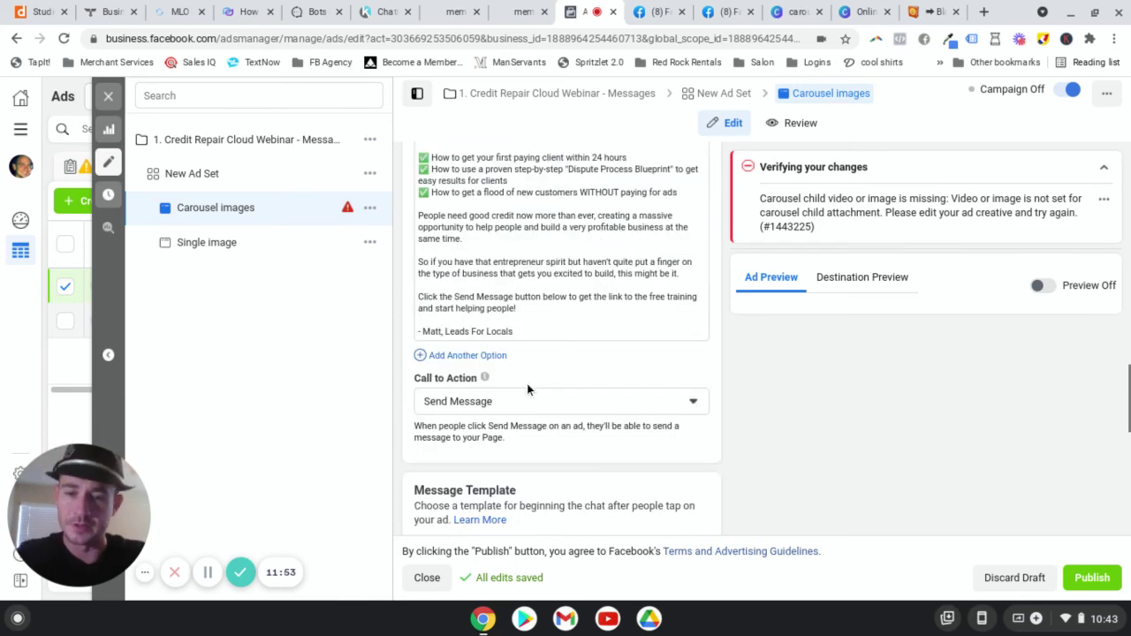
pyautogui.scroll(4, 526, 383)
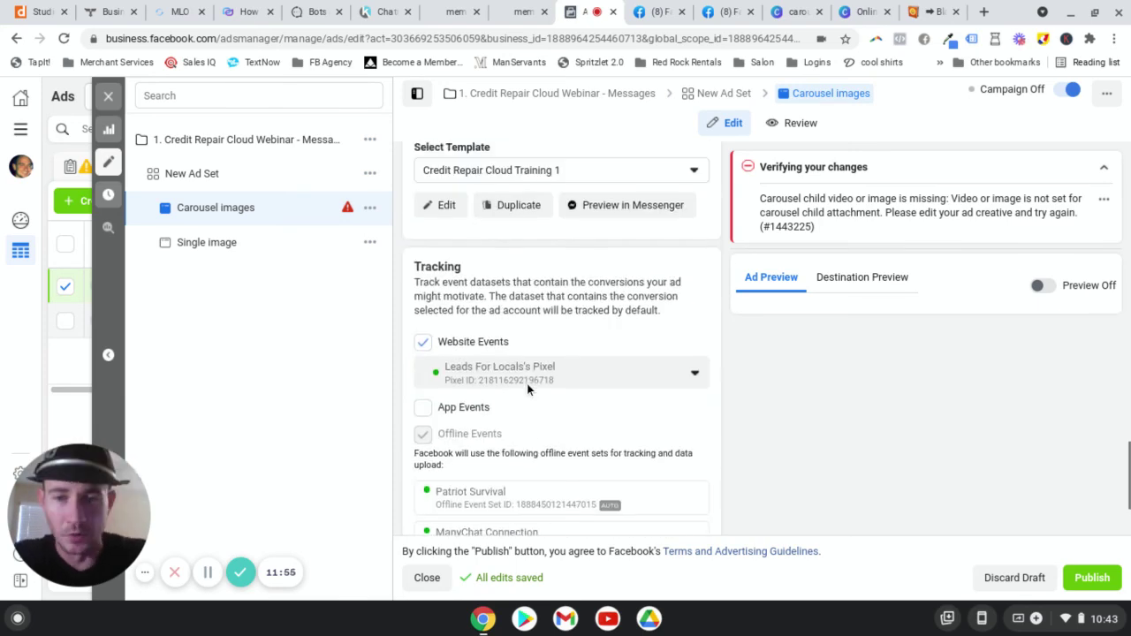
pyautogui.scroll(8, 595, 335)
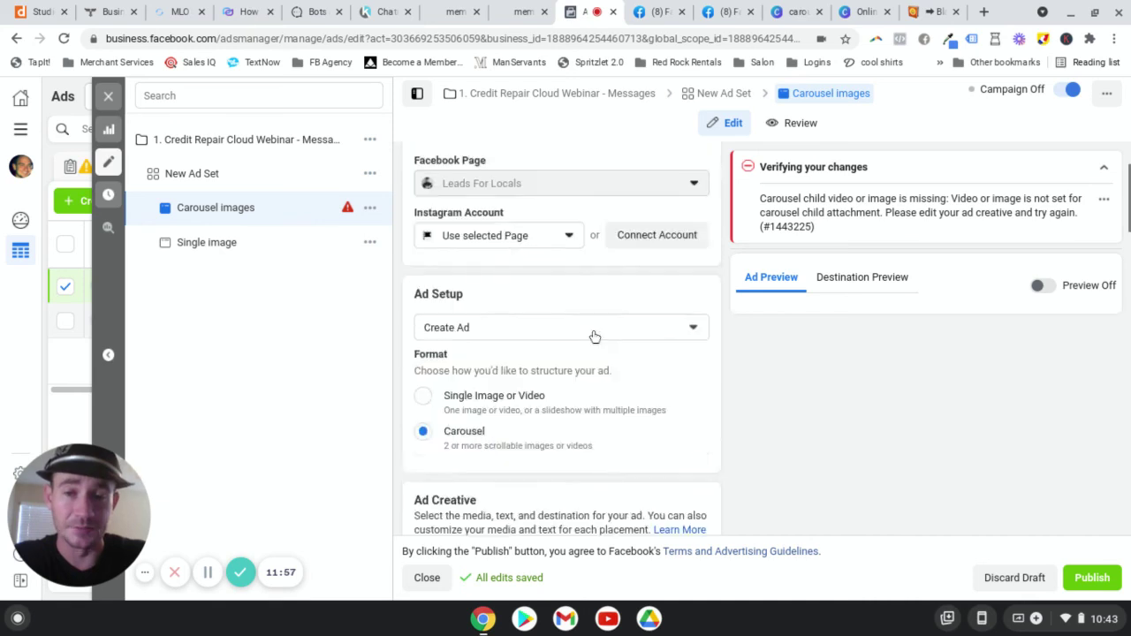